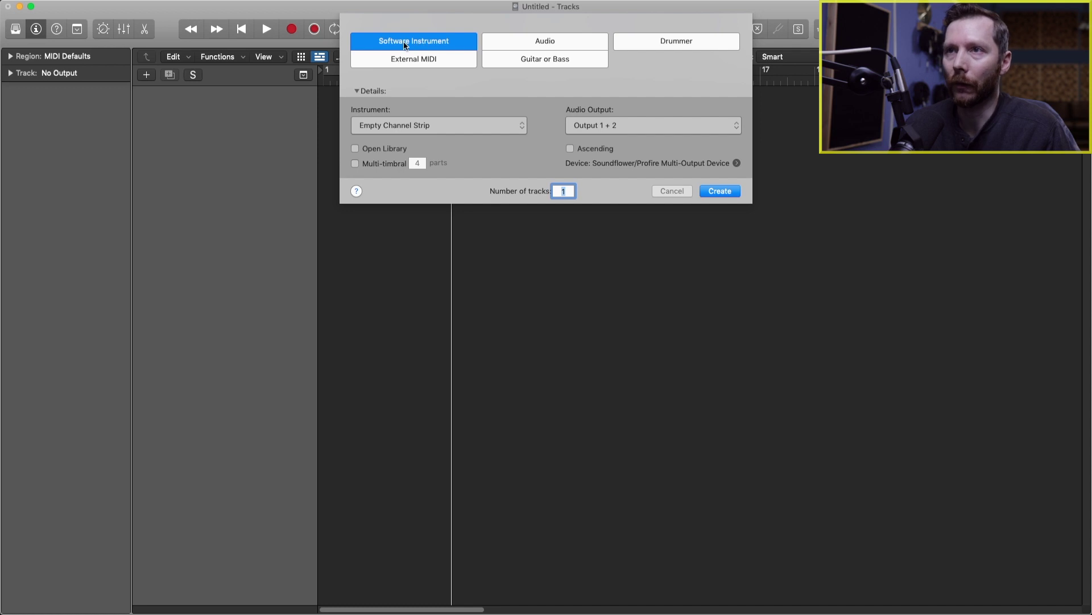
# Step: Create a software instrument track and load Drum Machine Designer with an Empty Kit
pyautogui.click(721, 191)
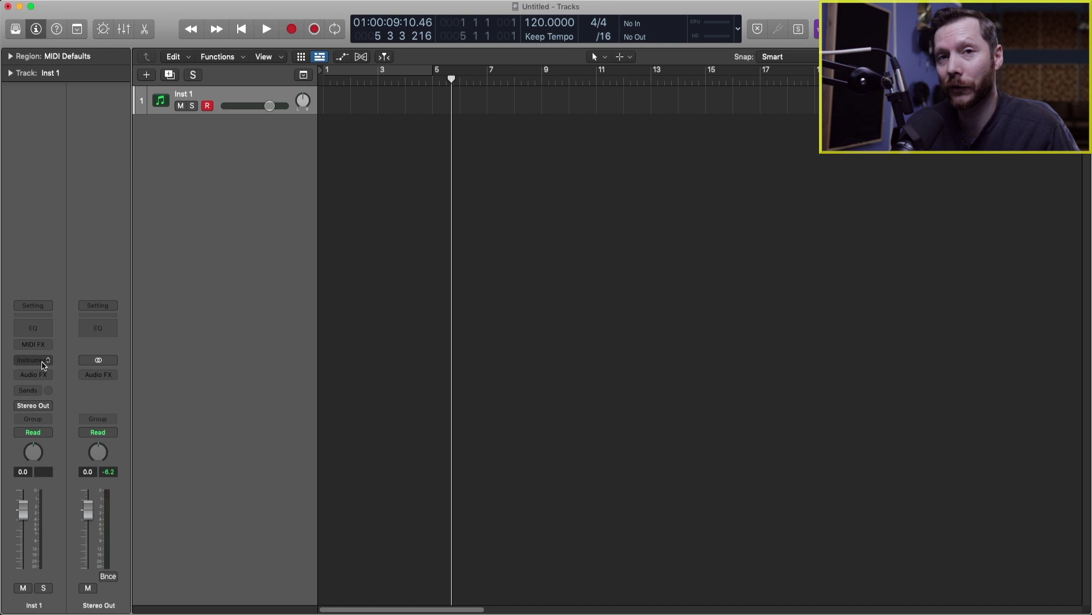
pyautogui.click(45, 366)
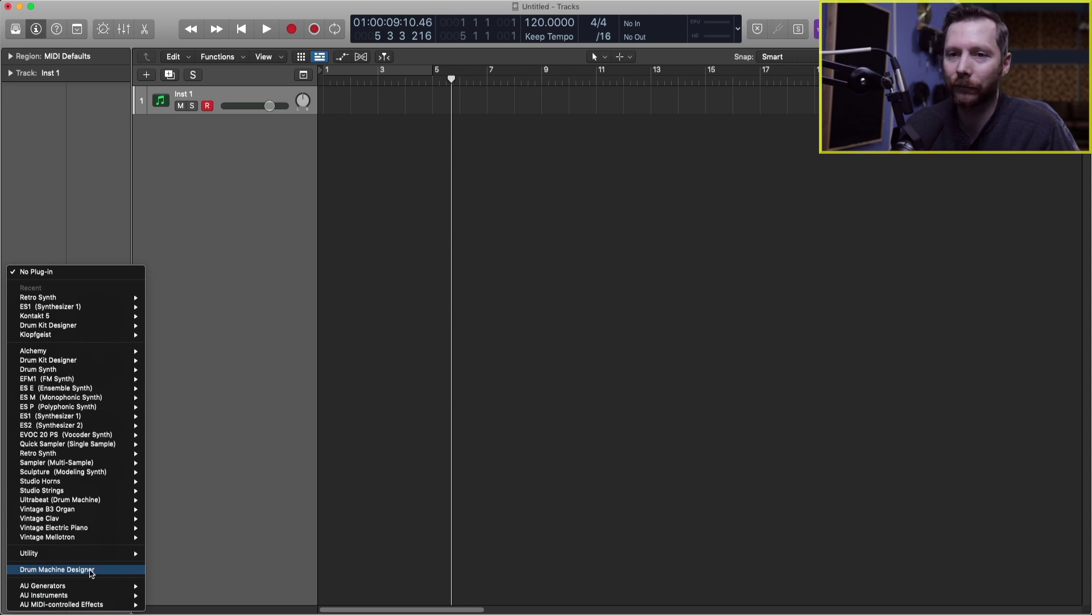
pyautogui.click(91, 570)
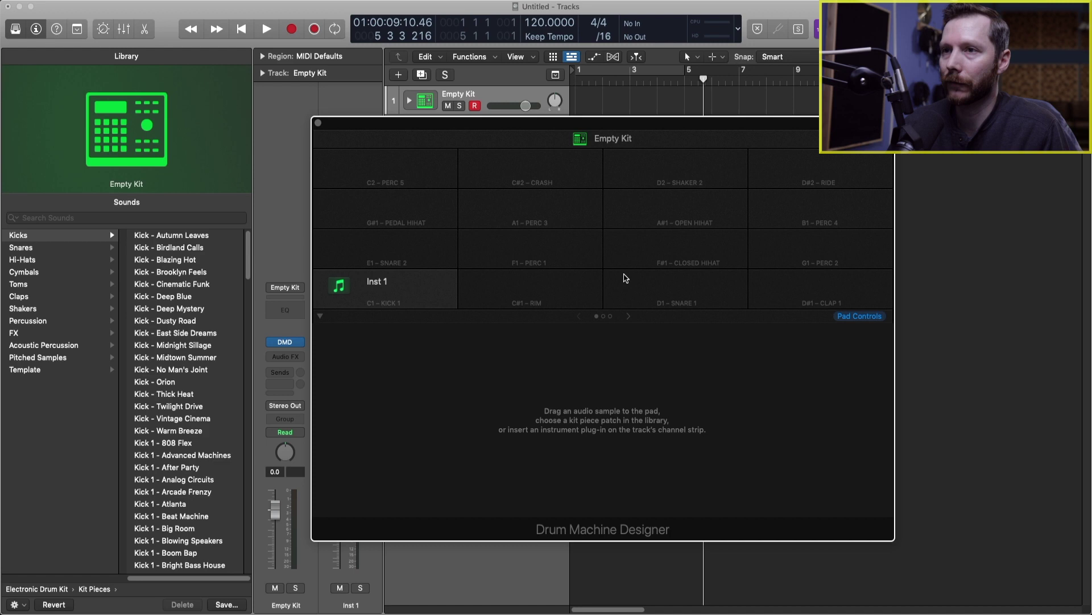
# Step: Audition the Autumn Leaves, Birdland Calls and Blazing Hot kicks, settling on Kick - Cinematic Funk for the Kick pad
pyautogui.moveTo(693, 275)
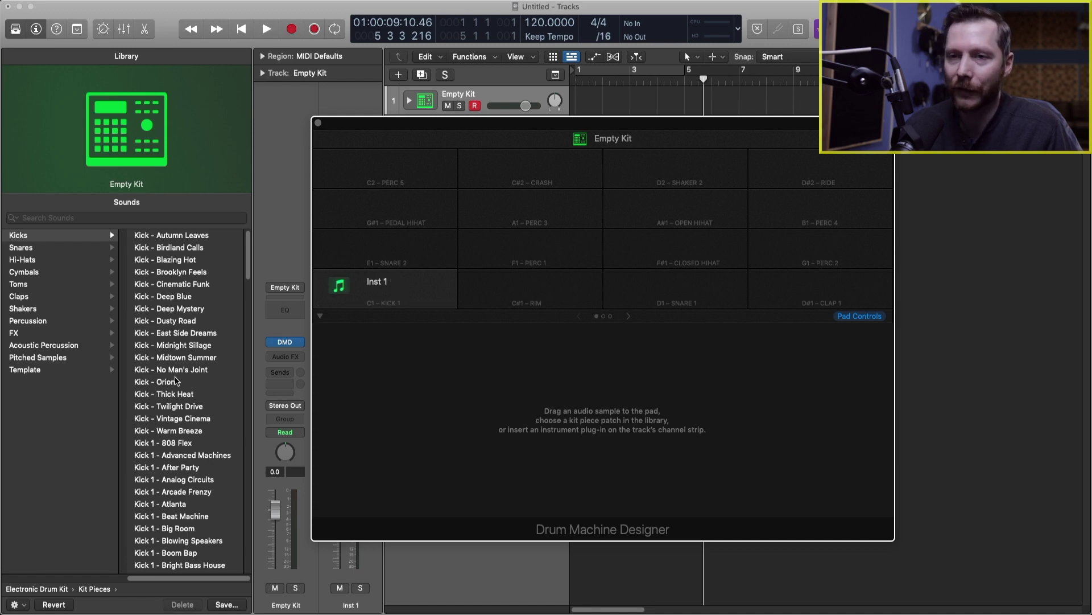
pyautogui.scroll(-15, 175, 364)
pyautogui.scroll(15, 175, 376)
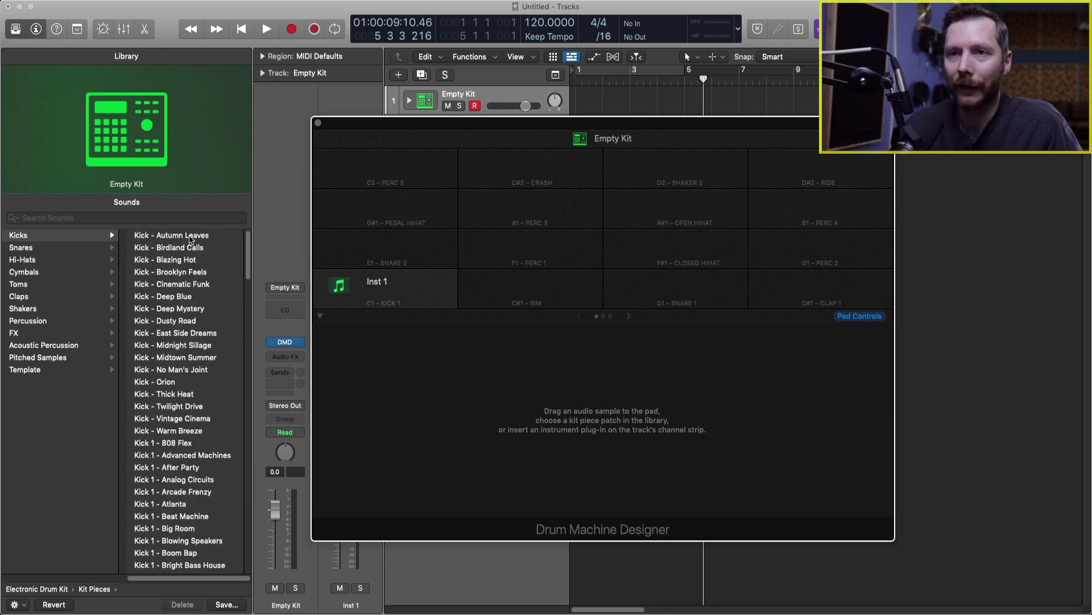
pyautogui.click(190, 236)
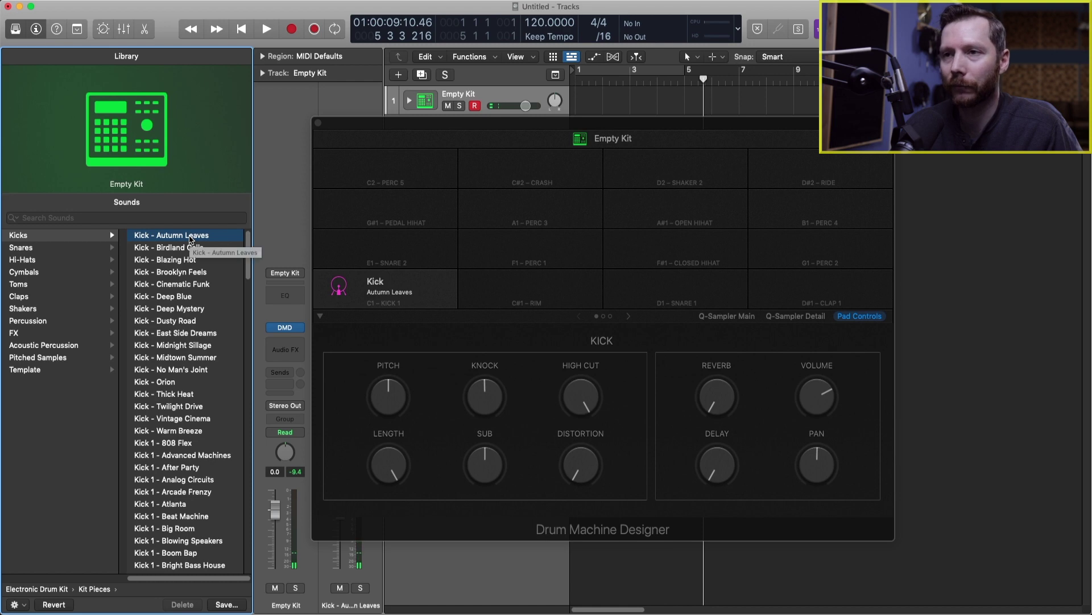
pyautogui.click(340, 286)
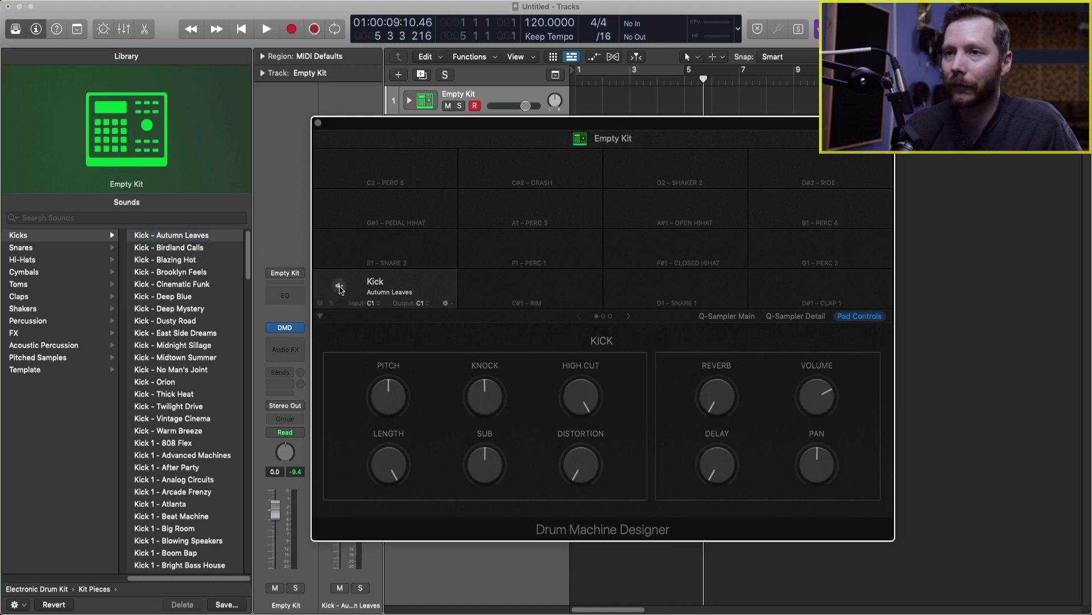
pyautogui.click(340, 287)
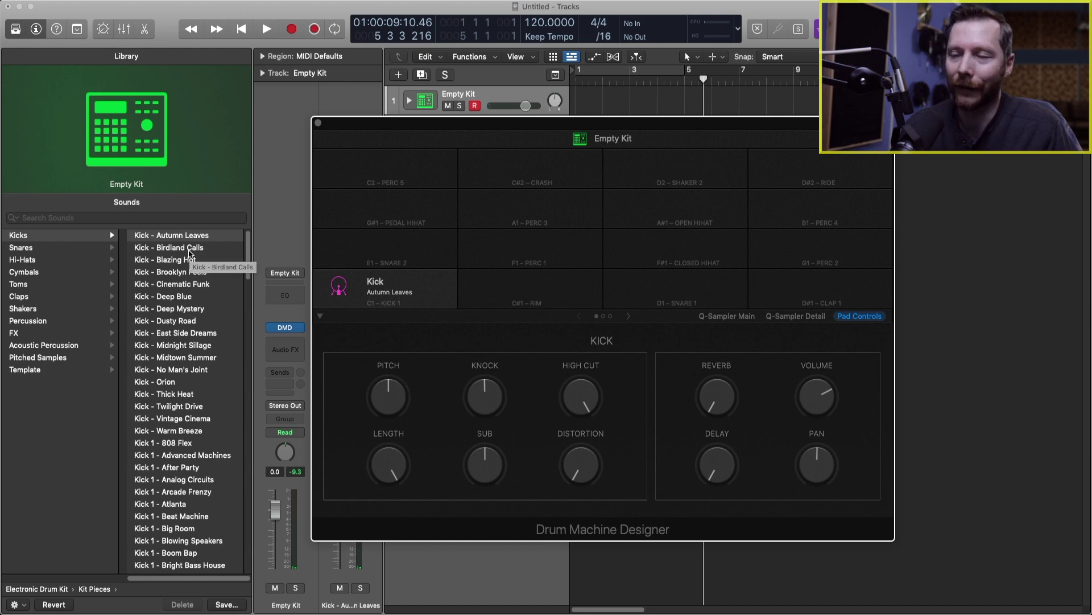
pyautogui.click(190, 248)
pyautogui.click(340, 287)
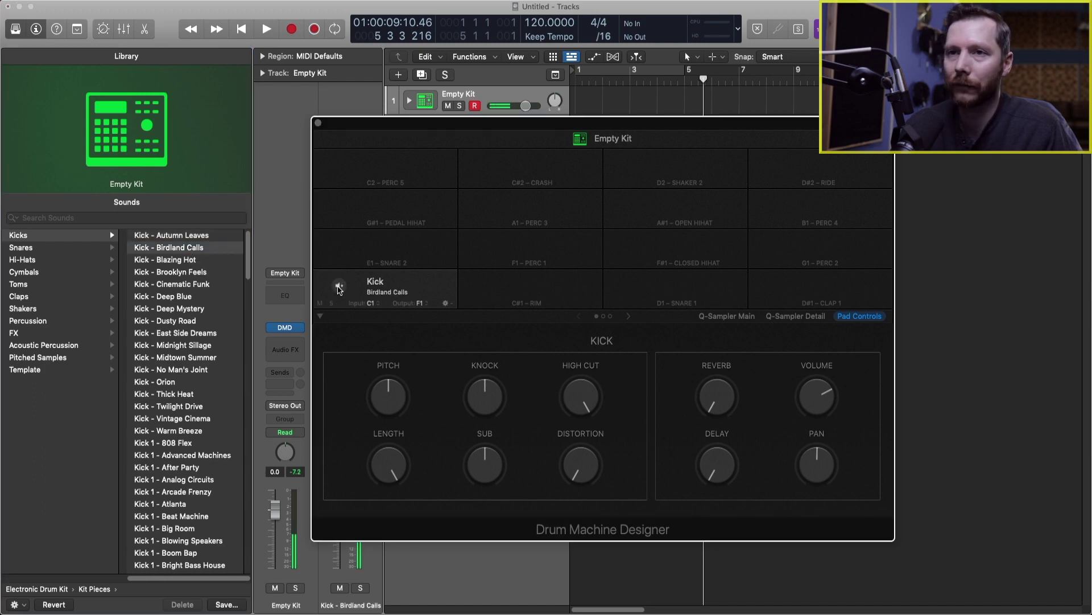
pyautogui.click(181, 260)
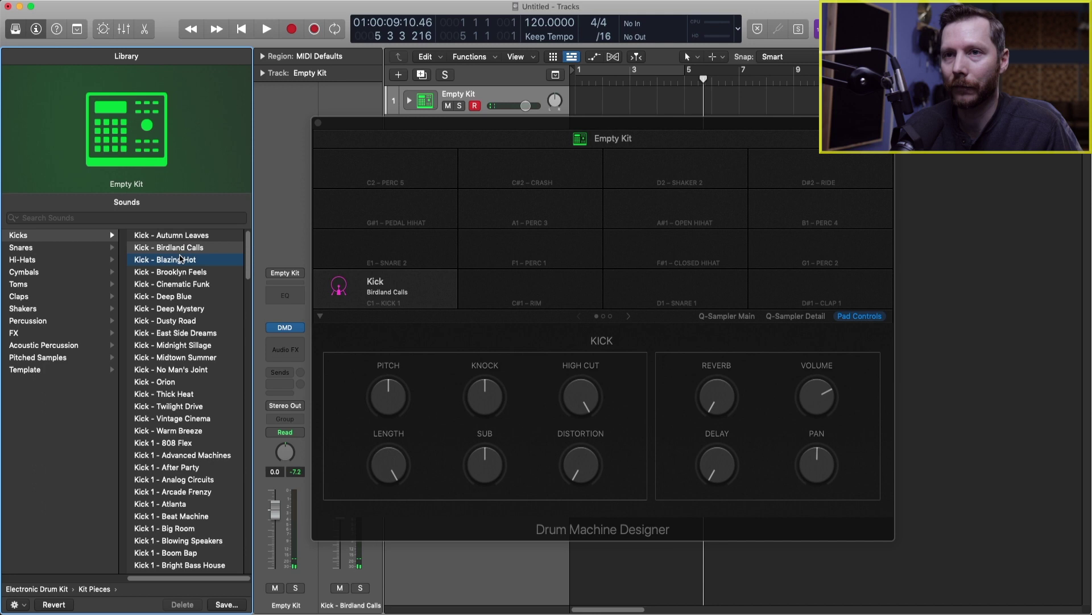
pyautogui.click(183, 272)
pyautogui.click(183, 284)
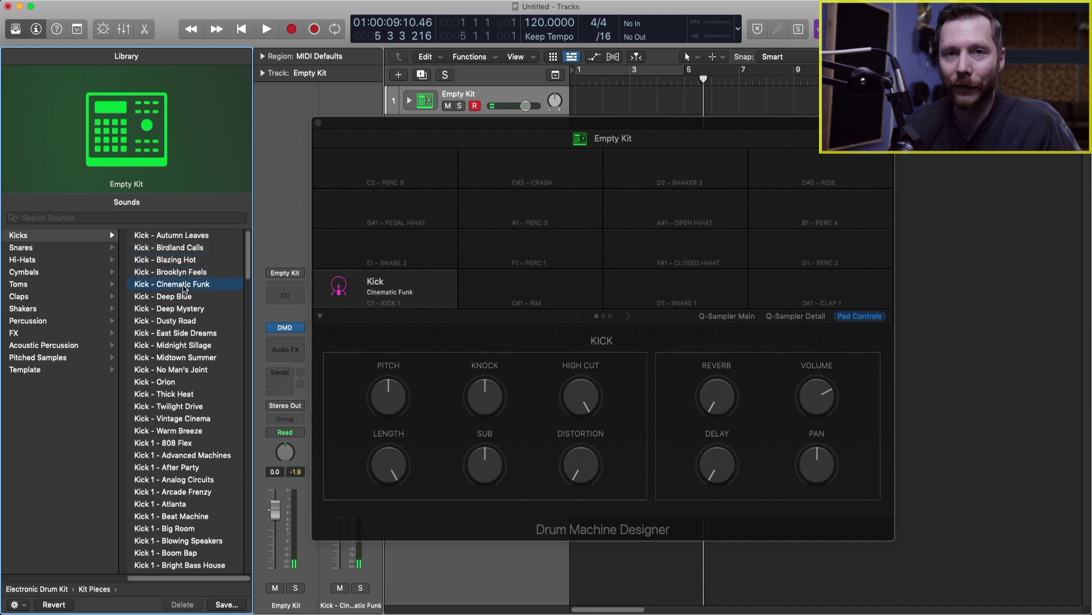
pyautogui.click(405, 305)
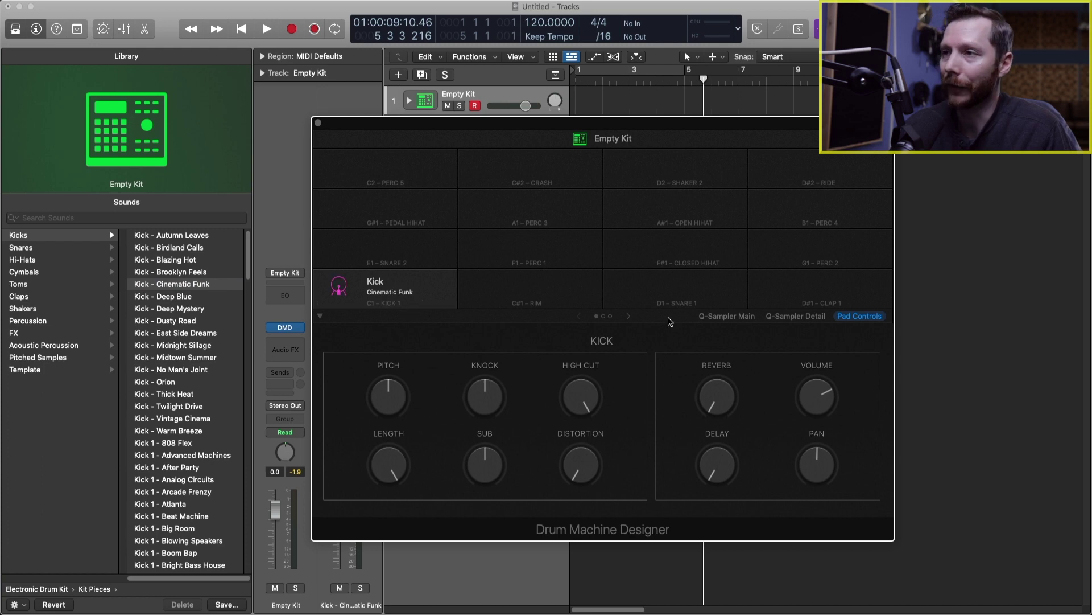
# Step: On the D1 pad, try Snare 1 - After Party and Arcade Frenzy, ending on Snare 1 - Boom Bap
pyautogui.moveTo(678, 310)
pyautogui.click(641, 283)
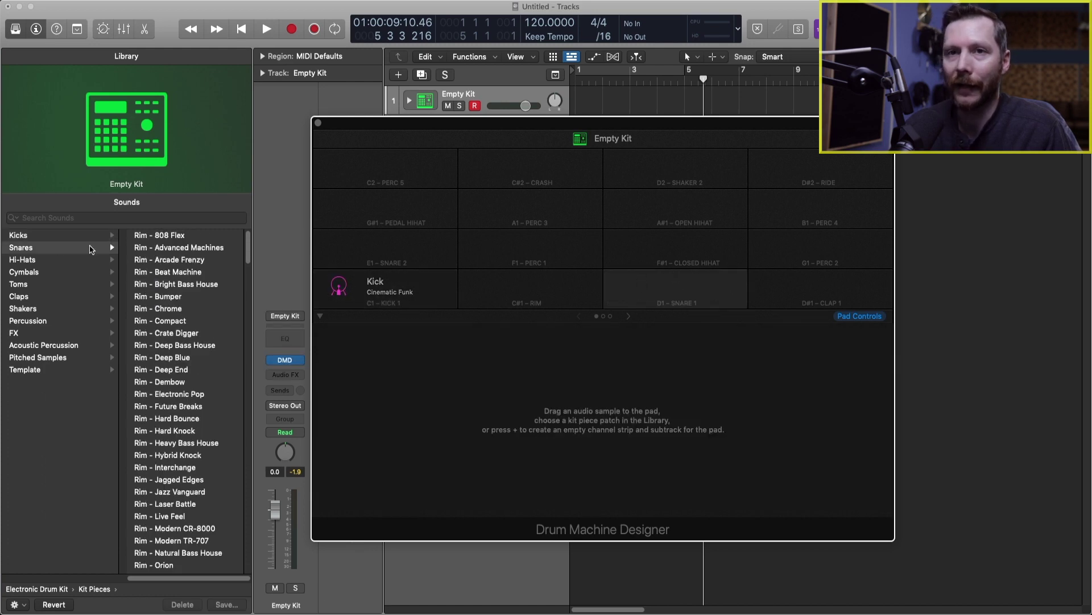
pyautogui.scroll(-15, 178, 267)
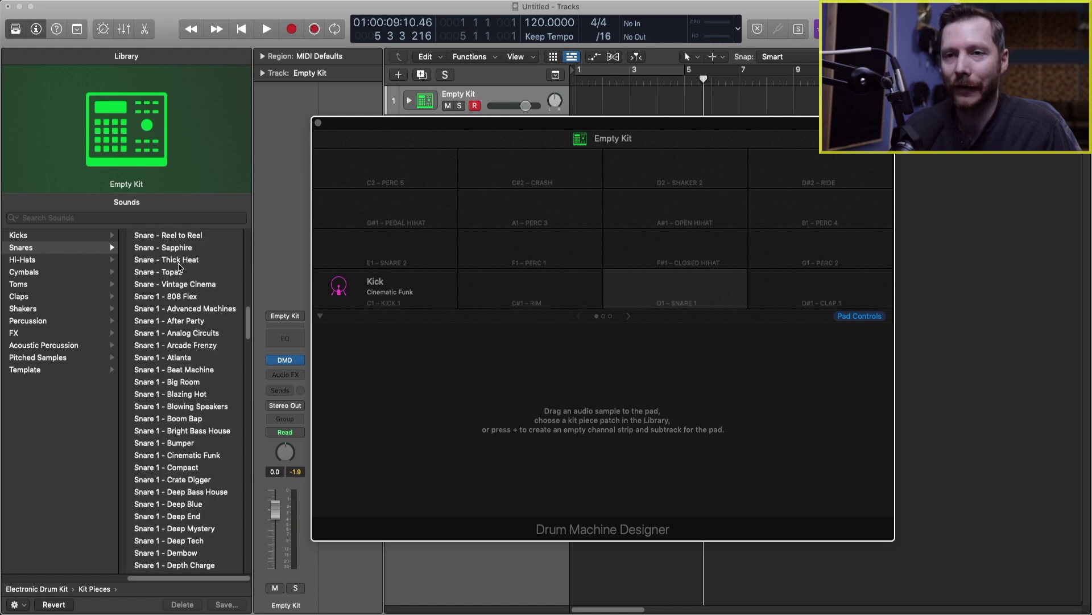
pyautogui.click(180, 323)
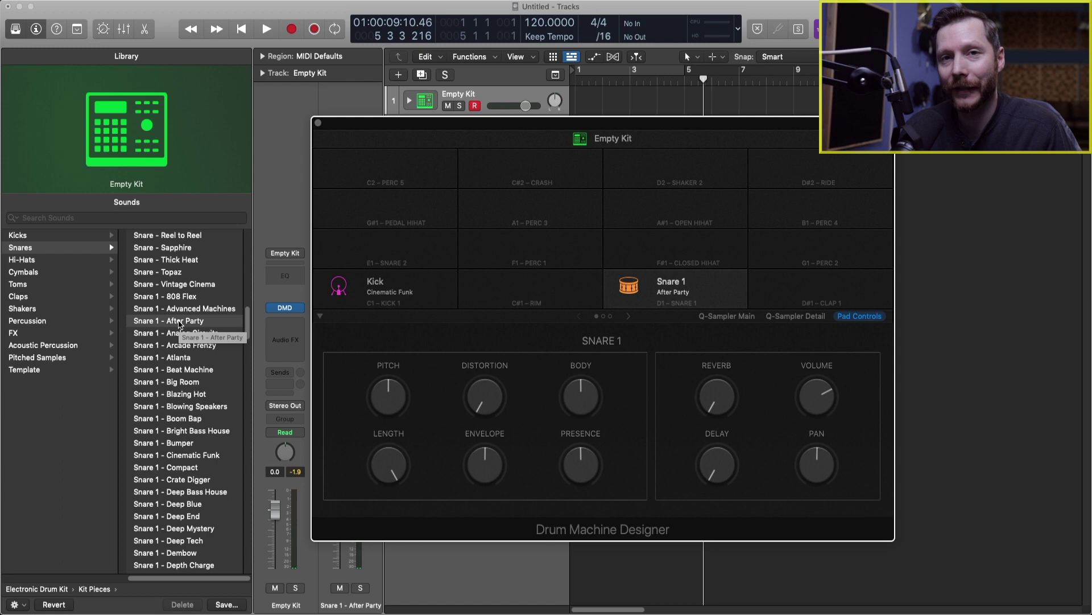
pyautogui.click(174, 346)
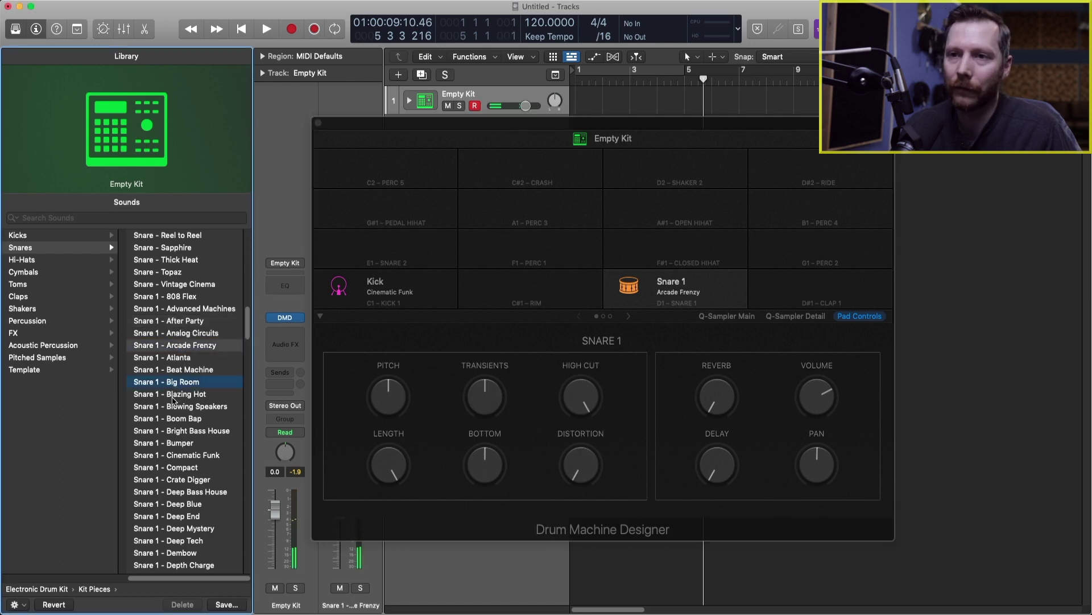
pyautogui.click(173, 420)
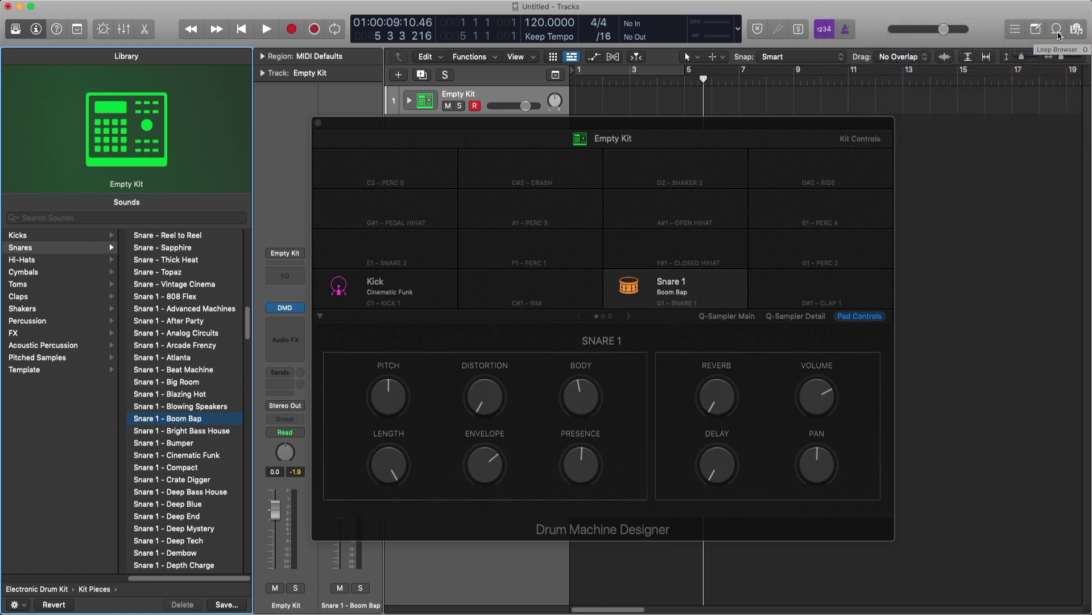
# Step: Open the Loop Browser, clear its filter and show only All Drums (3445 loops)
pyautogui.click(1057, 30)
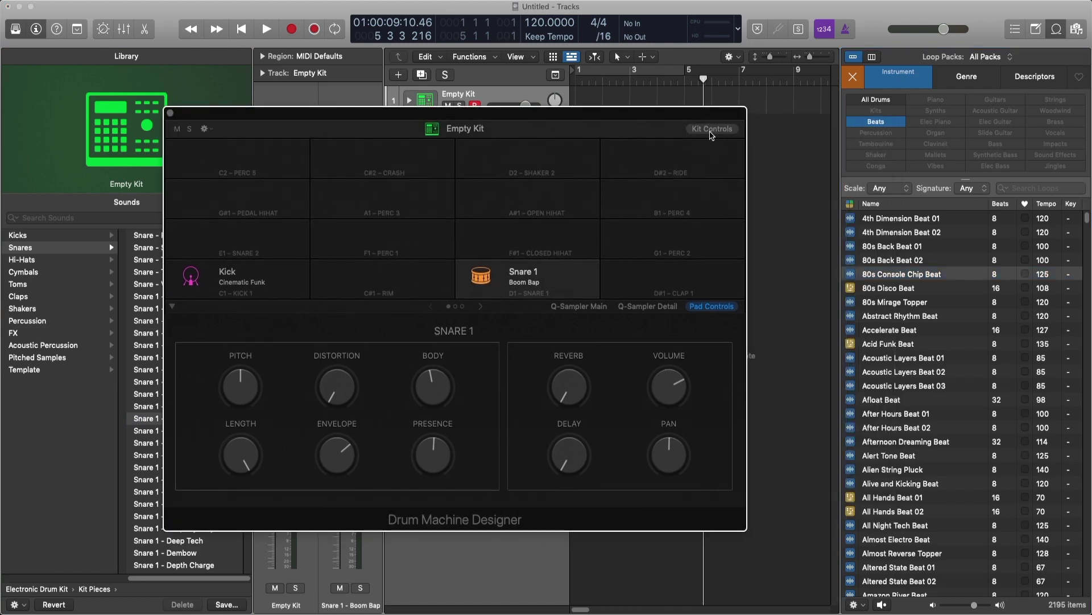
pyautogui.click(852, 78)
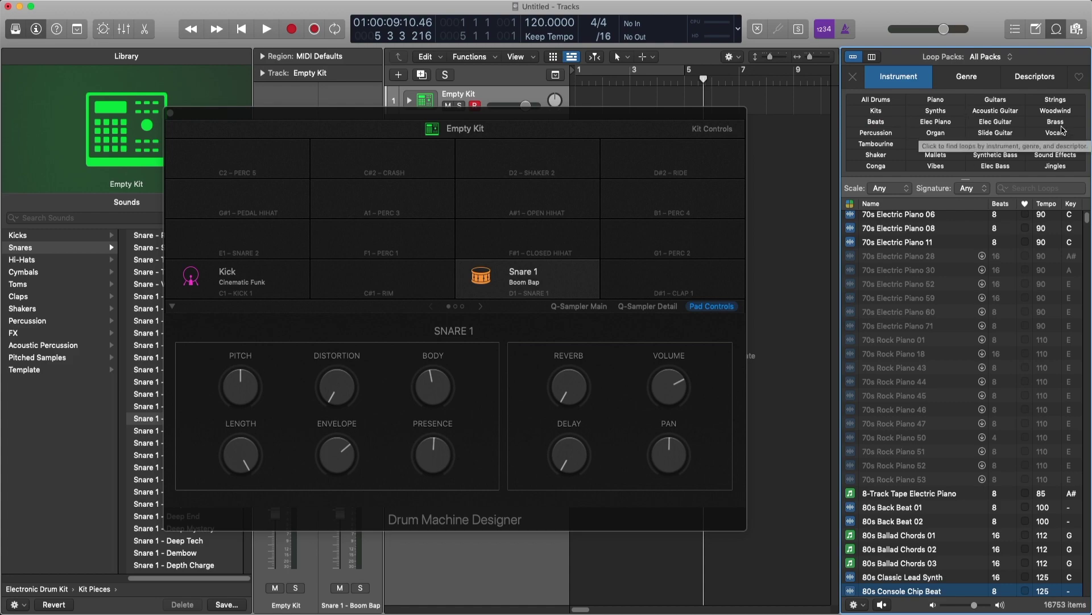
pyautogui.scroll(-20, 967, 330)
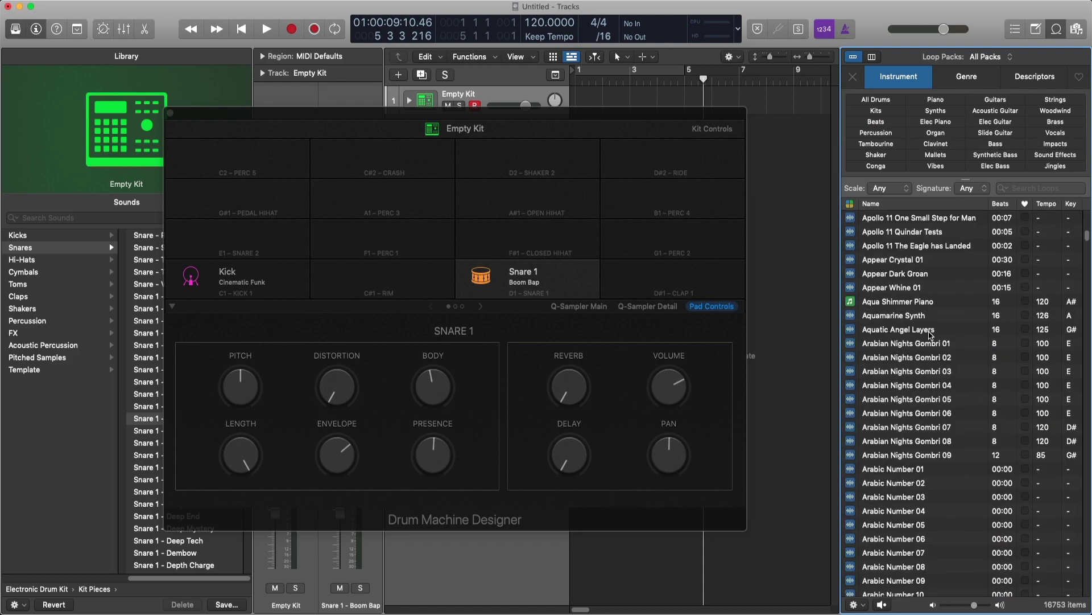
pyautogui.scroll(20, 931, 335)
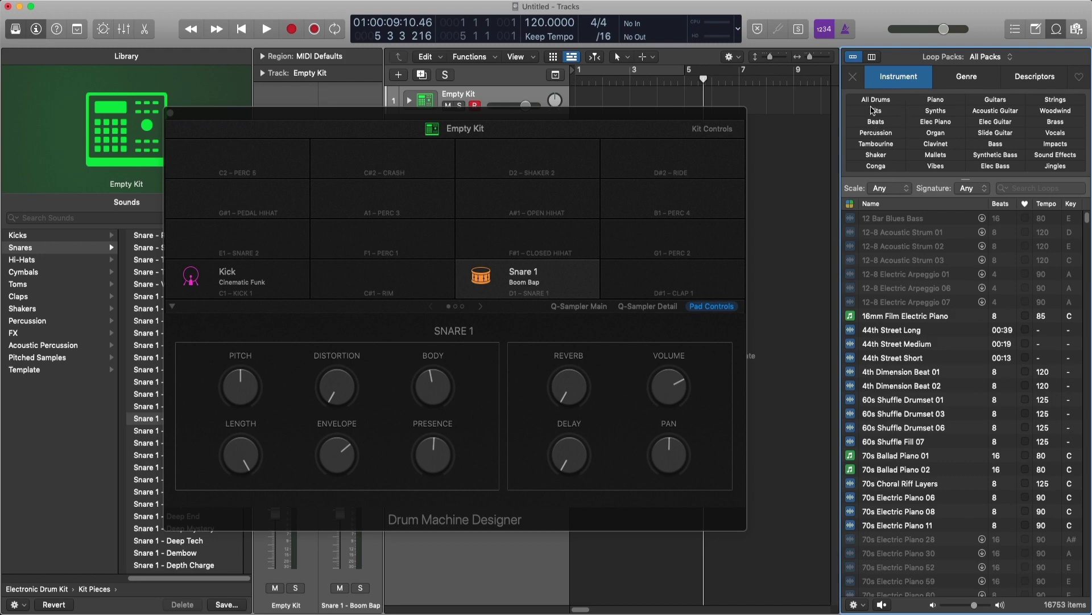
pyautogui.click(878, 101)
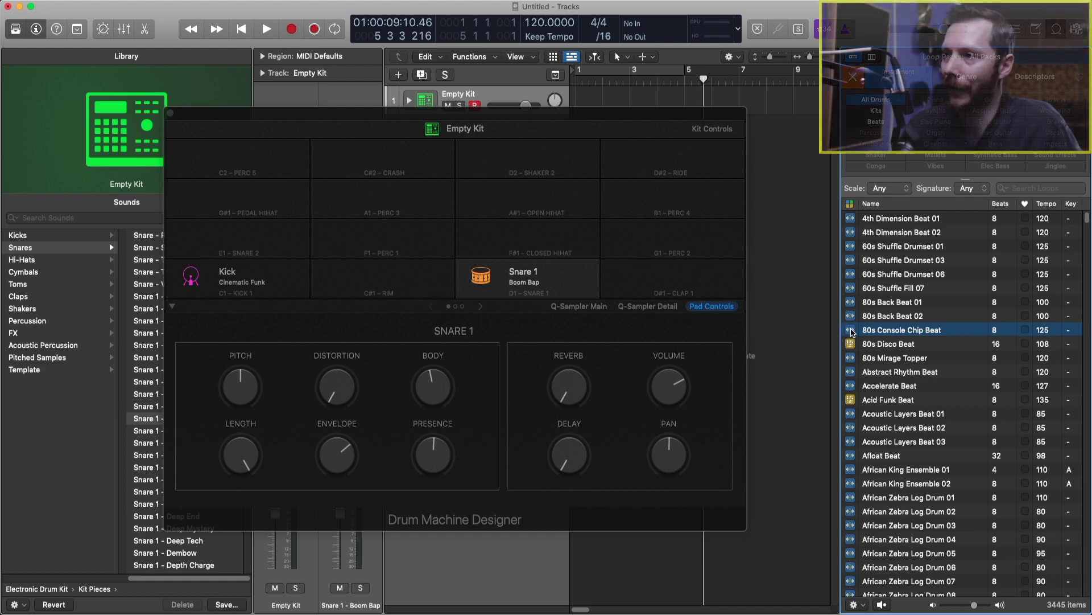
# Step: Preview the 80s Console Chip Beat, 80s Back Beat 02 and 80s Back Beat 01 loops, then stop
pyautogui.click(851, 330)
pyautogui.click(852, 316)
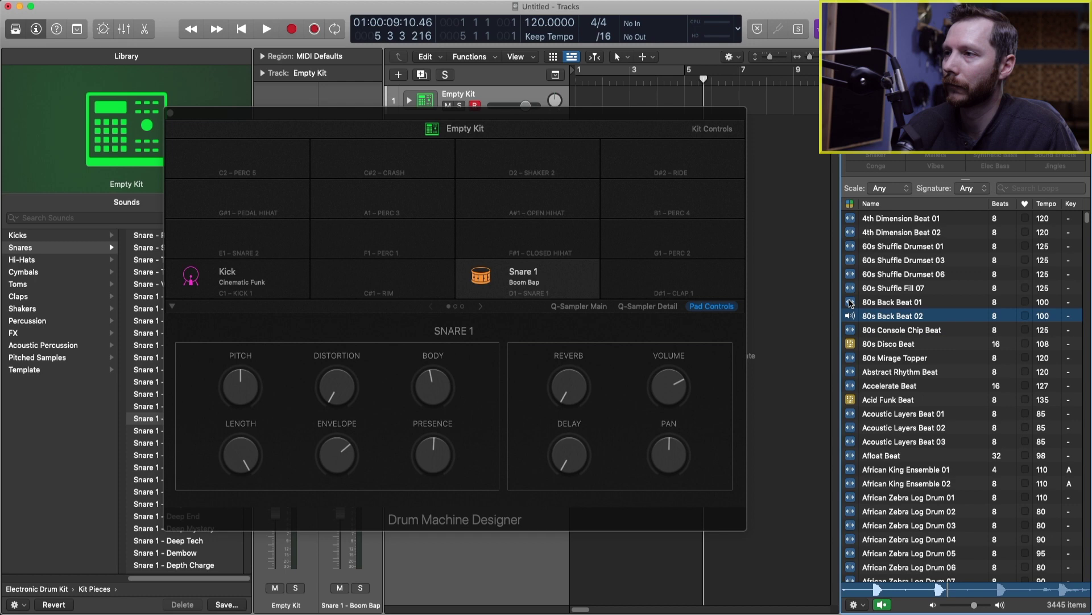
pyautogui.click(851, 302)
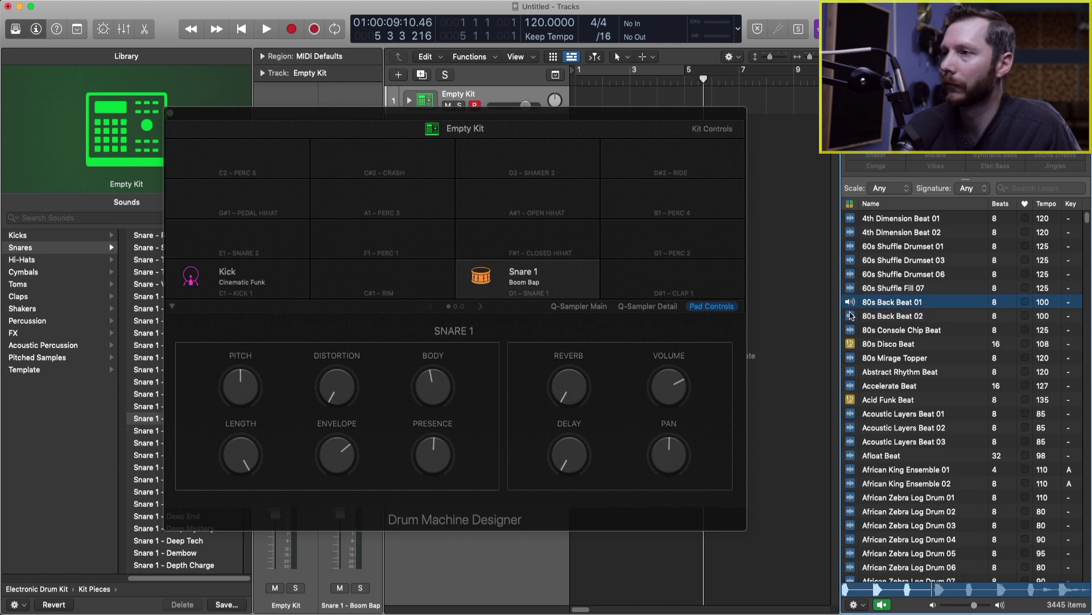
pyautogui.click(850, 303)
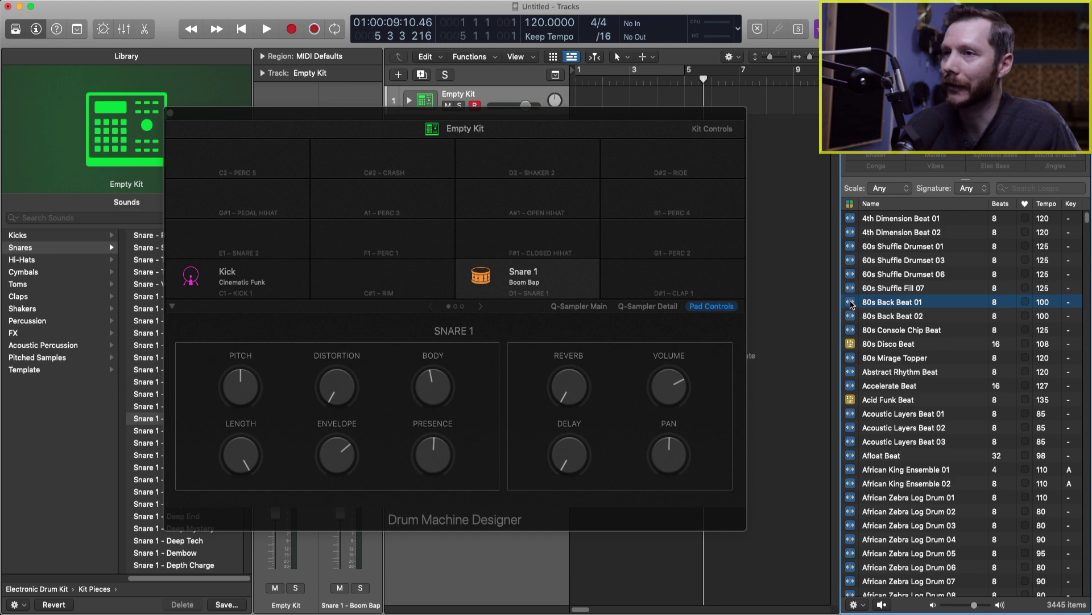
# Step: Drop 80s Back Beat 01 onto the Snare 1 pad, preview it, and set its loop mode to No Loop
pyautogui.moveTo(852, 304); pyautogui.dragTo(532, 279)
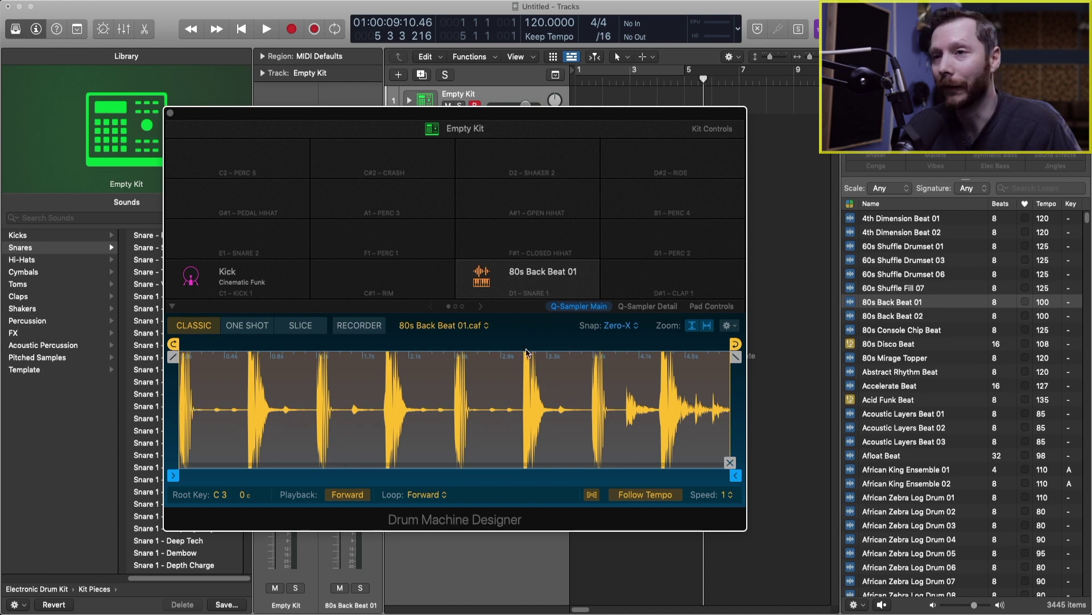
pyautogui.moveTo(482, 276)
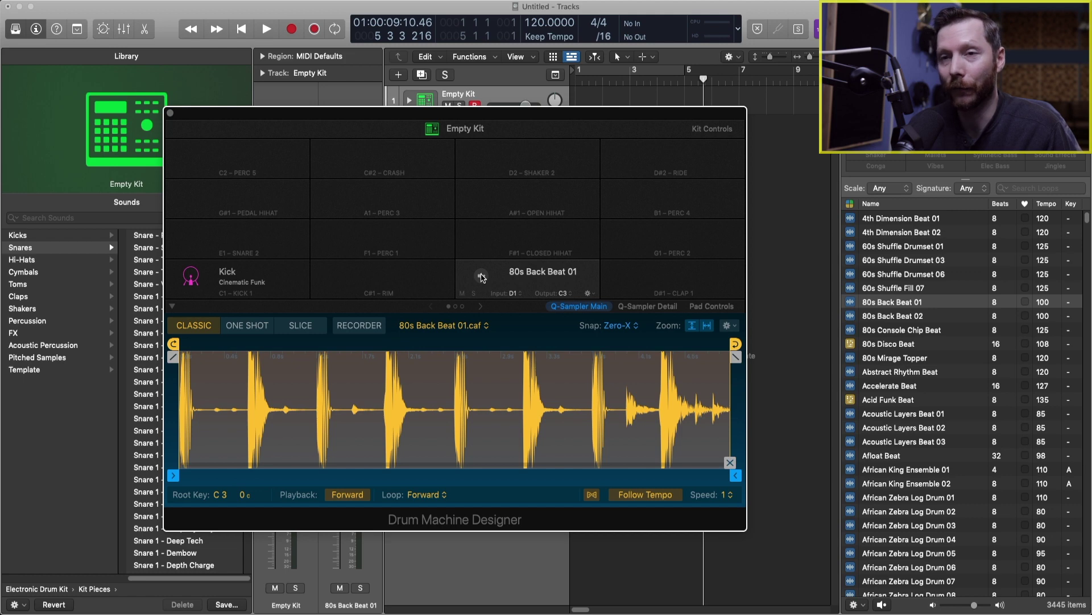
pyautogui.click(482, 276)
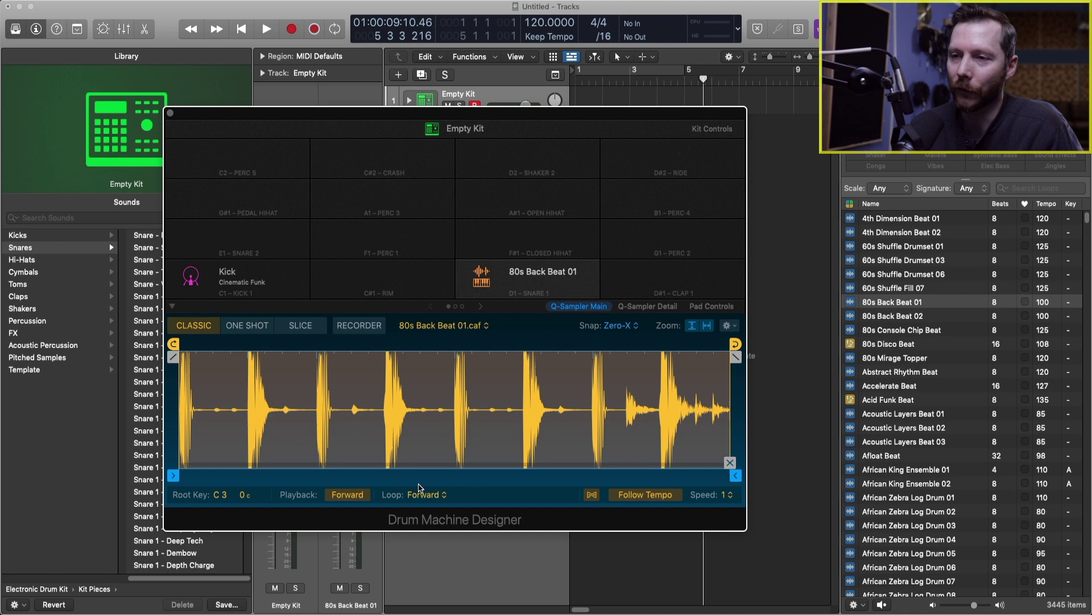
pyautogui.click(429, 500)
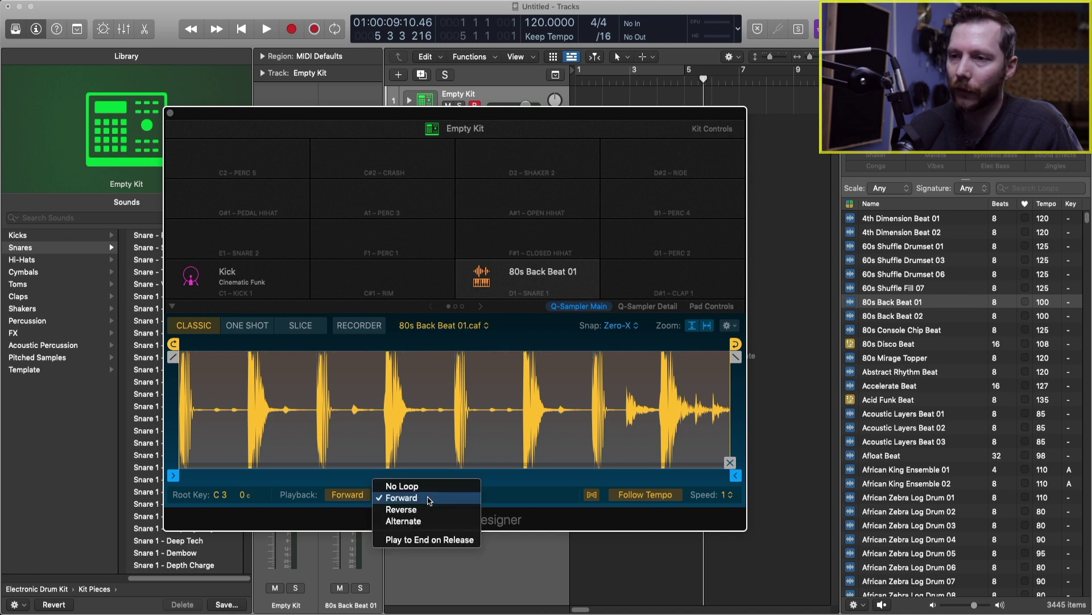
pyautogui.click(427, 486)
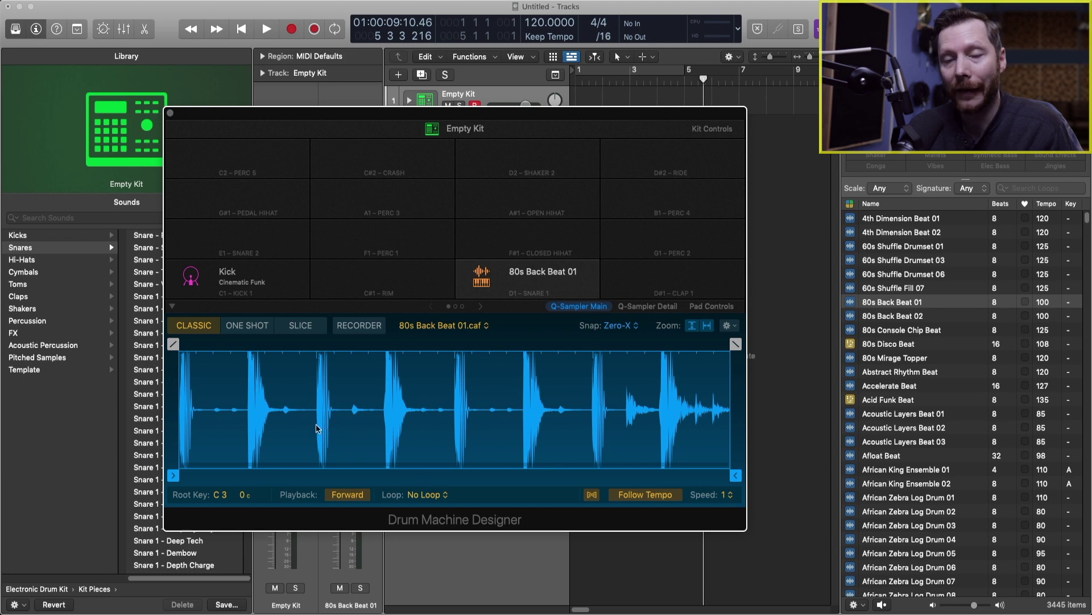
# Step: Trim 80s Back Beat 01 to one short hit with a fade-out at its end, then preview it
pyautogui.moveTo(178, 417)
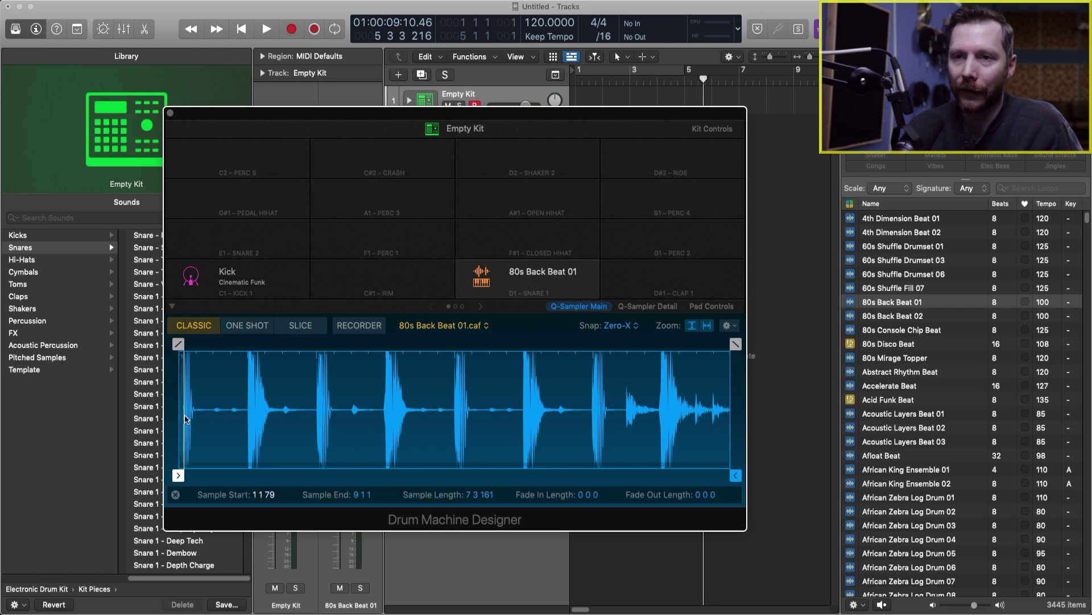
pyautogui.moveTo(184, 419); pyautogui.dragTo(250, 420)
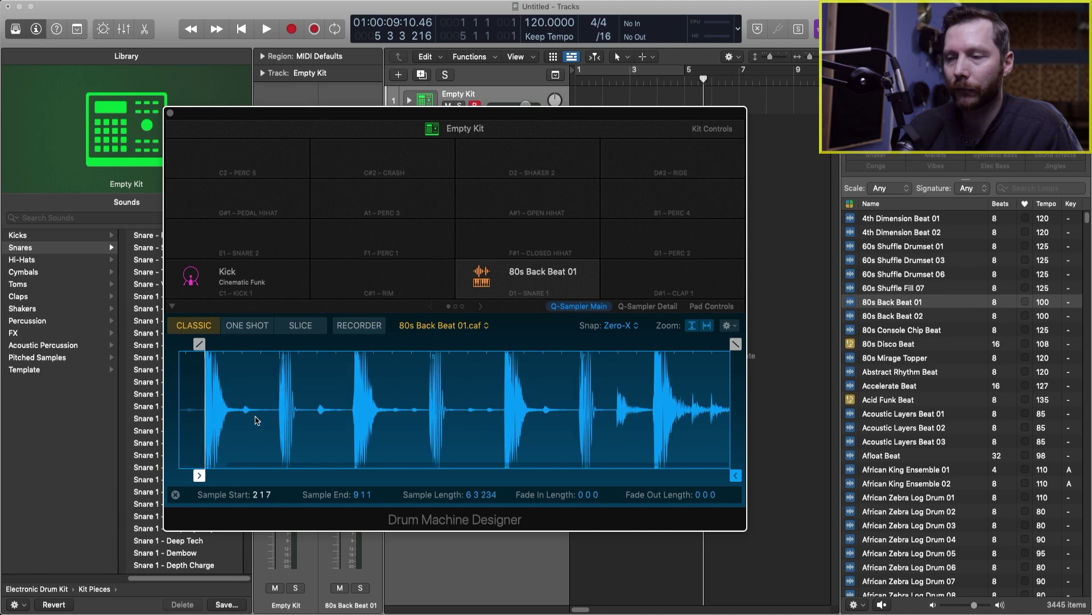
pyautogui.moveTo(730, 436)
pyautogui.mouseDown()
pyautogui.moveTo(250, 431)
pyautogui.moveTo(196, 418)
pyautogui.mouseUp()
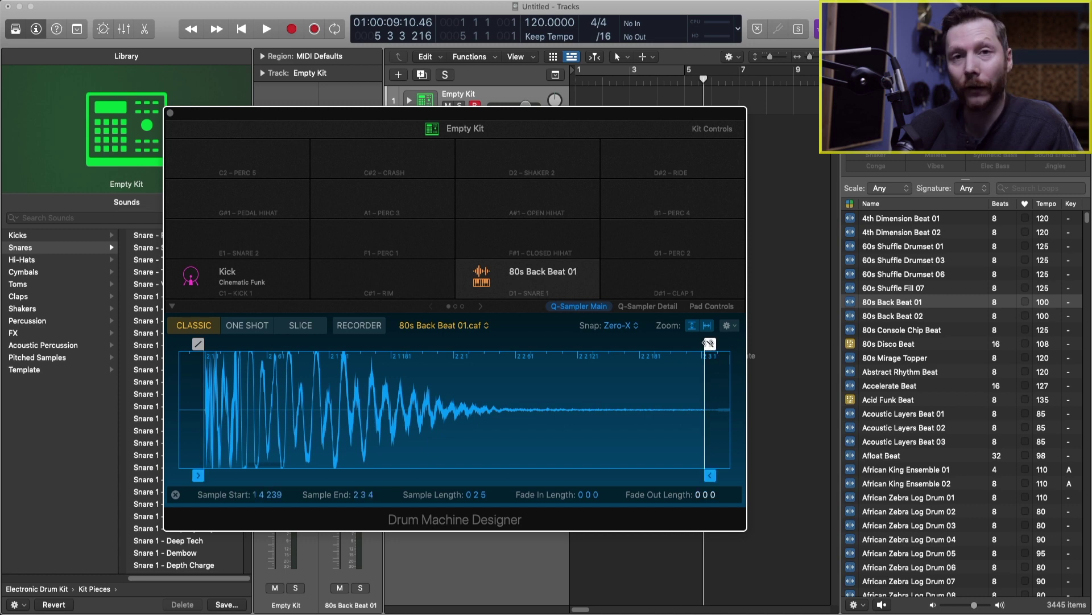
pyautogui.moveTo(709, 343); pyautogui.dragTo(568, 345)
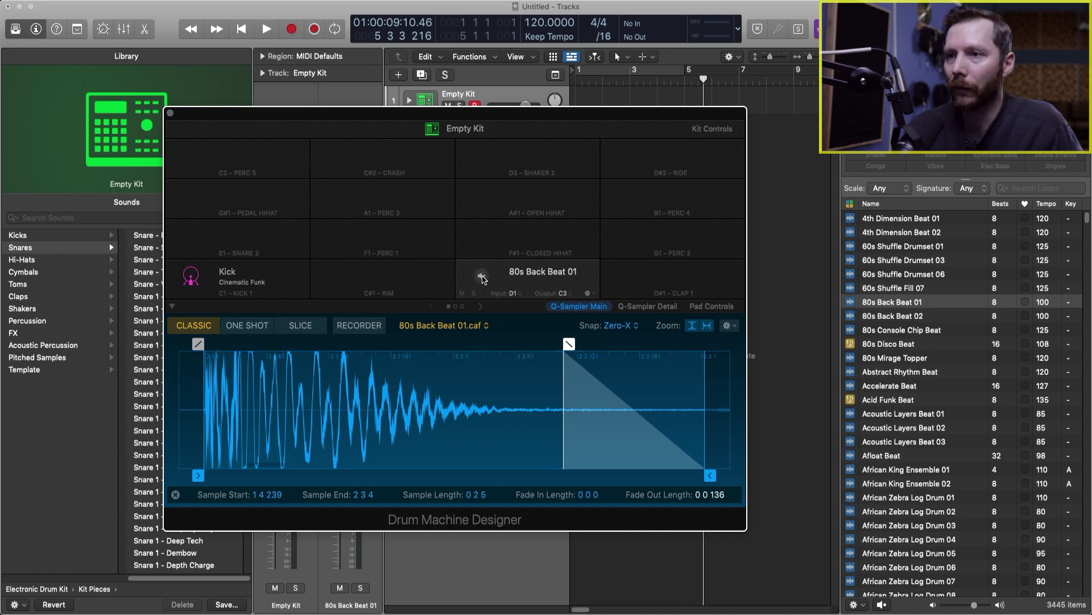
pyautogui.click(482, 277)
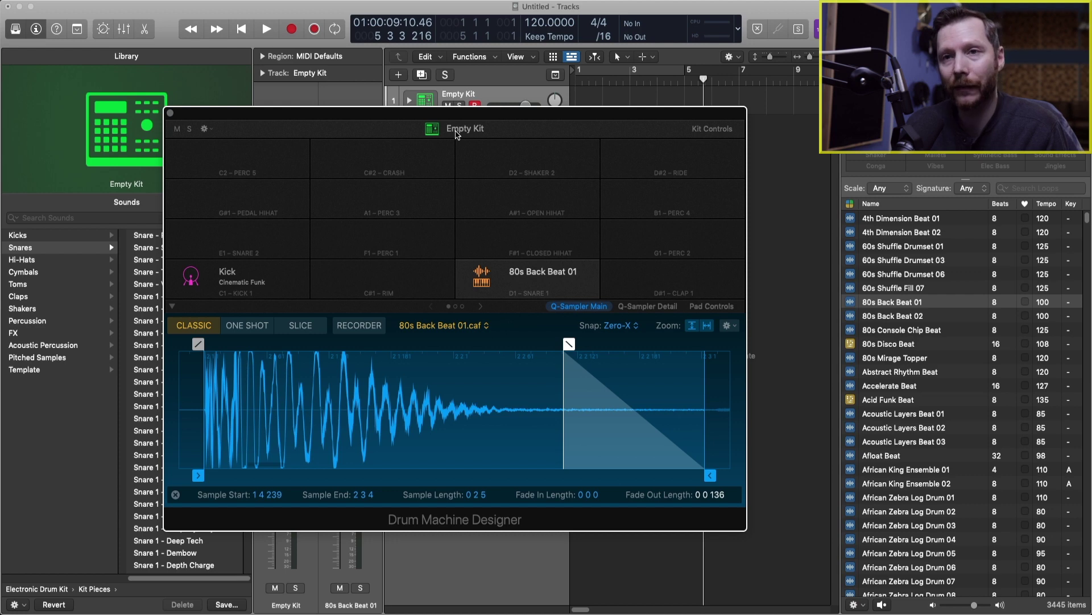
# Step: Show Kit Controls, move the Drum Machine Designer window right, and load the Analog Circuits kit
pyautogui.click(457, 134)
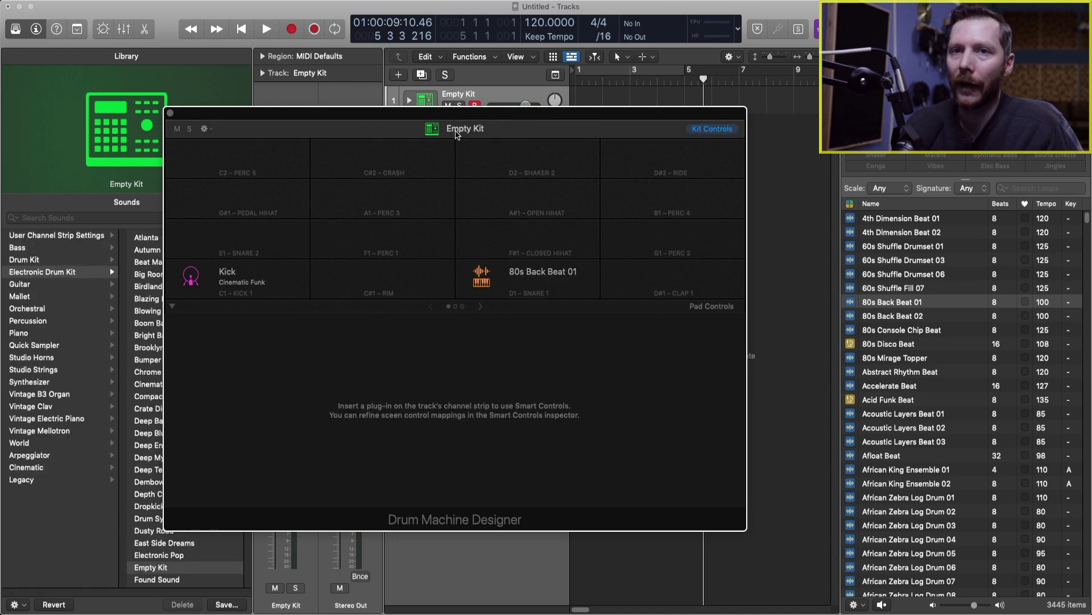
pyautogui.moveTo(374, 112); pyautogui.dragTo(507, 92)
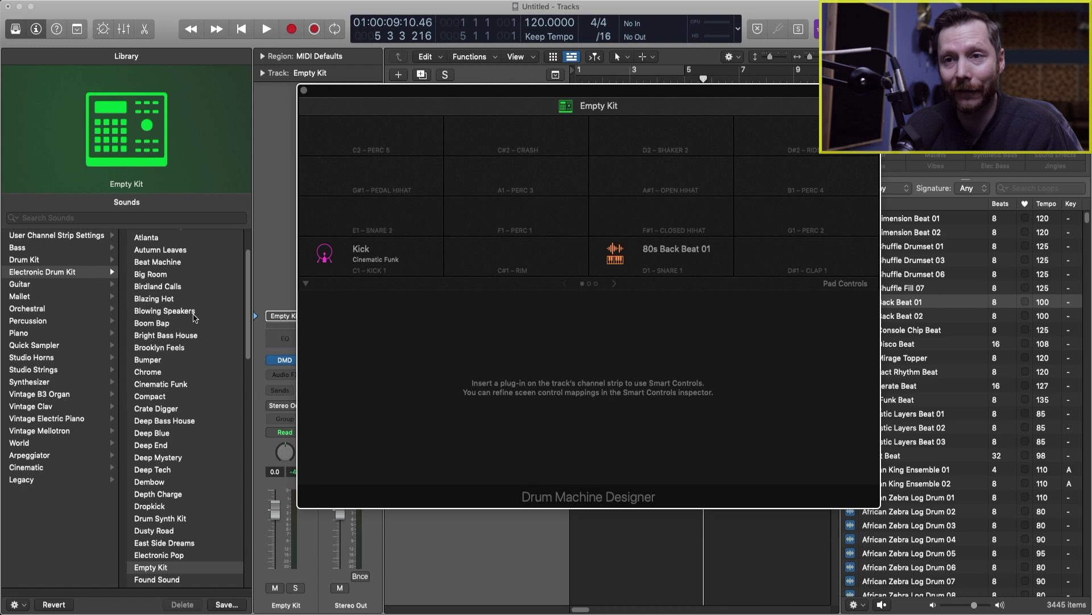
pyautogui.scroll(-3, 195, 317)
pyautogui.scroll(5, 188, 302)
pyautogui.click(174, 273)
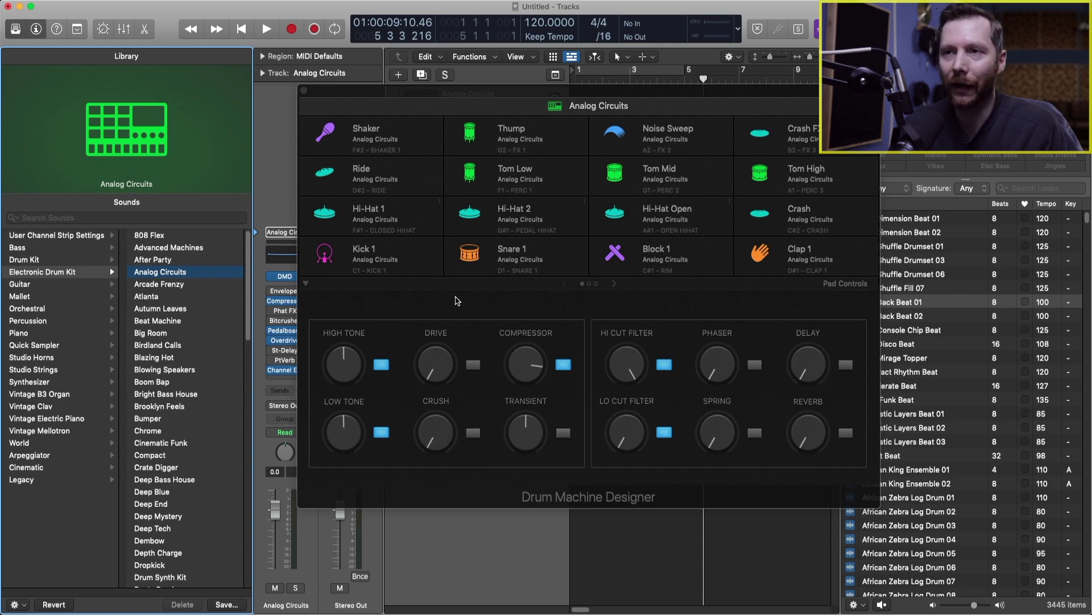
# Step: Audition the Kick 1, Snare 1, Block 1 and Clap 1 pads, leaving Clap 1's controls displayed
pyautogui.moveTo(327, 262)
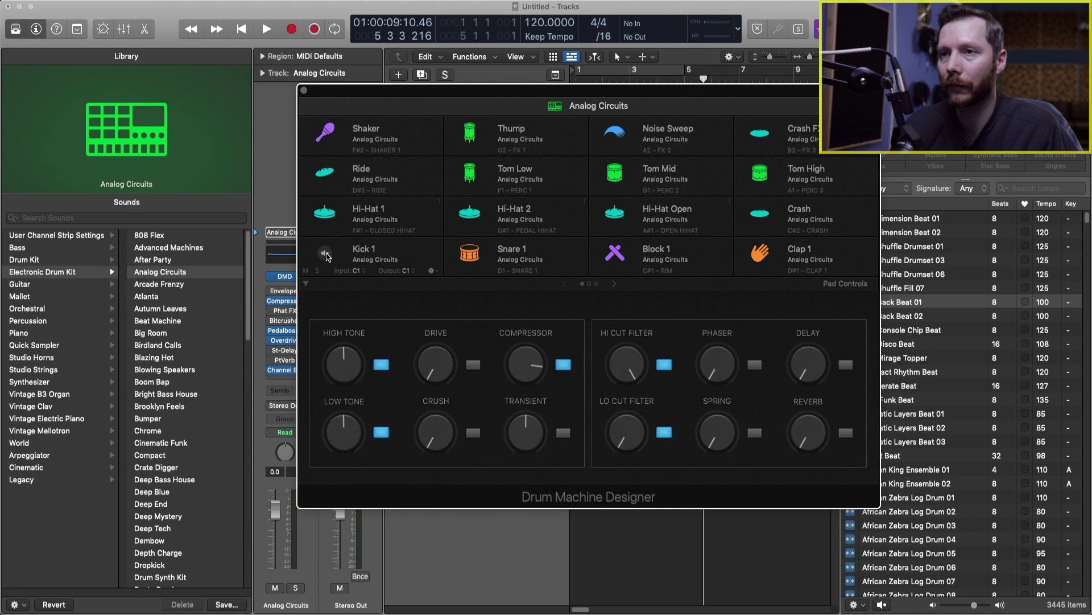
pyautogui.click(325, 256)
pyautogui.click(474, 254)
pyautogui.click(616, 254)
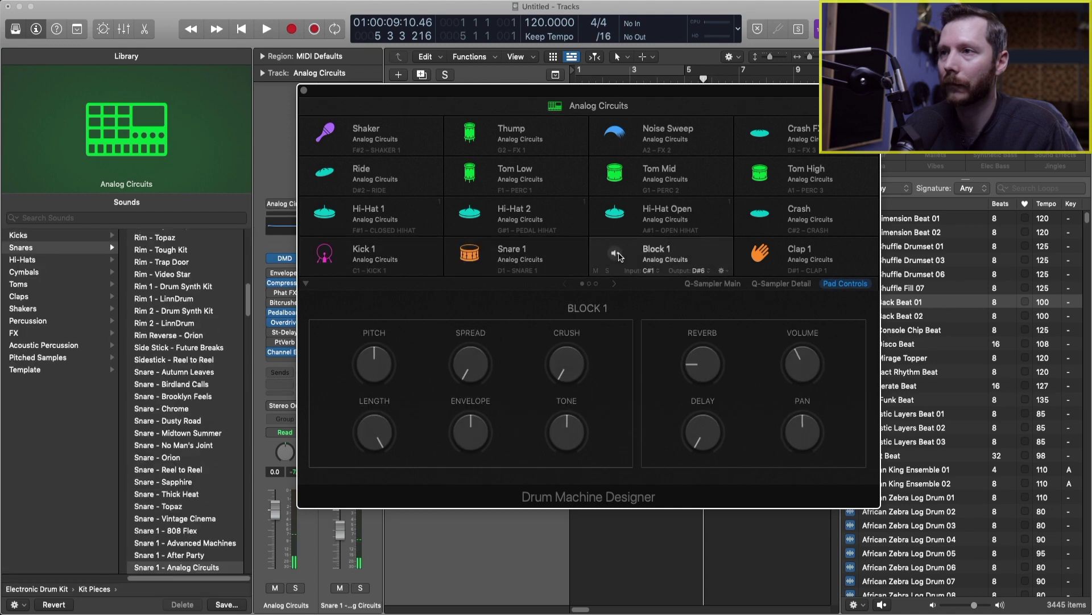
pyautogui.click(762, 255)
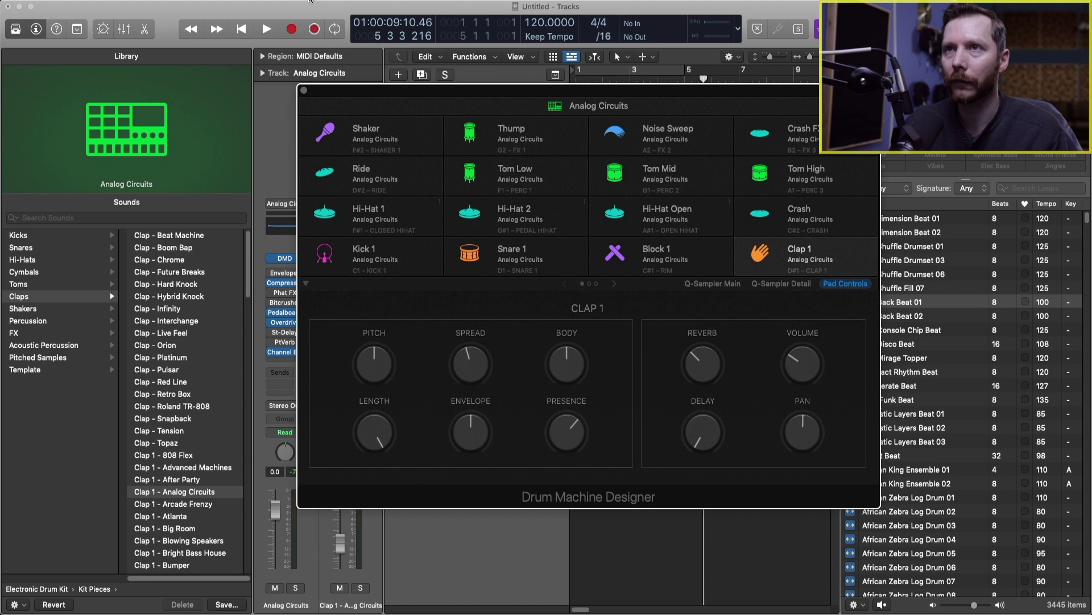
# Step: Show the on-screen keyboard from the Window menu, place it below the pads, and play kit sounds
pyautogui.click(312, 0)
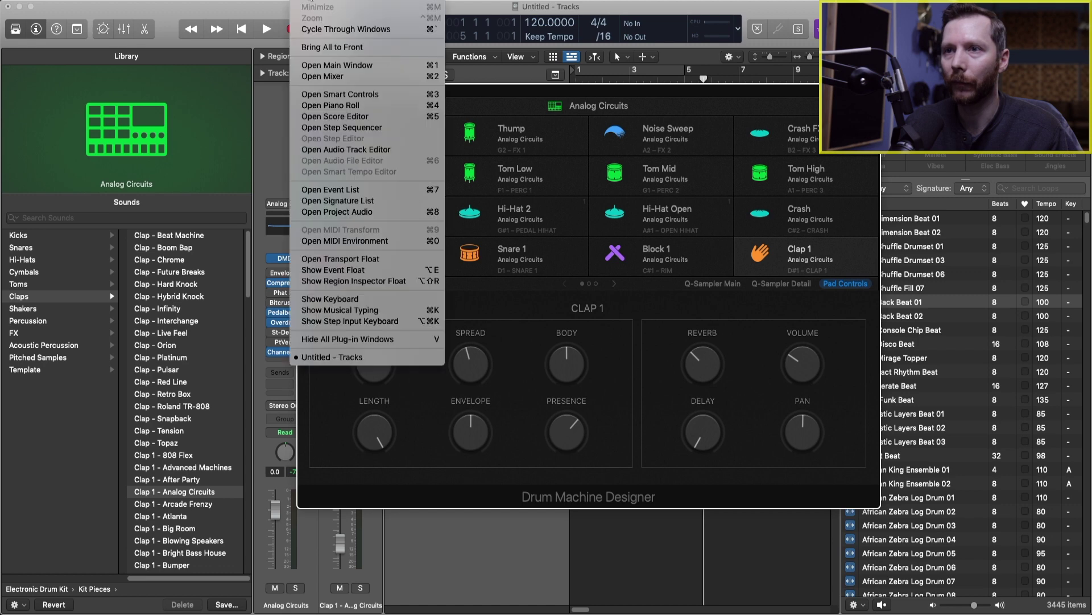
pyautogui.click(385, 301)
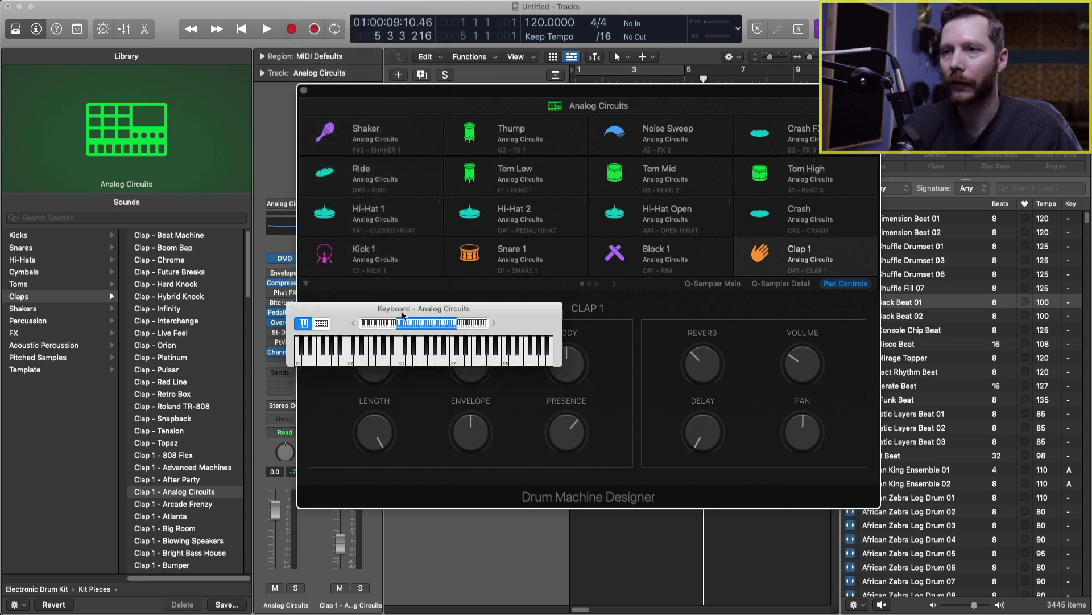
pyautogui.moveTo(410, 305); pyautogui.dragTo(388, 515)
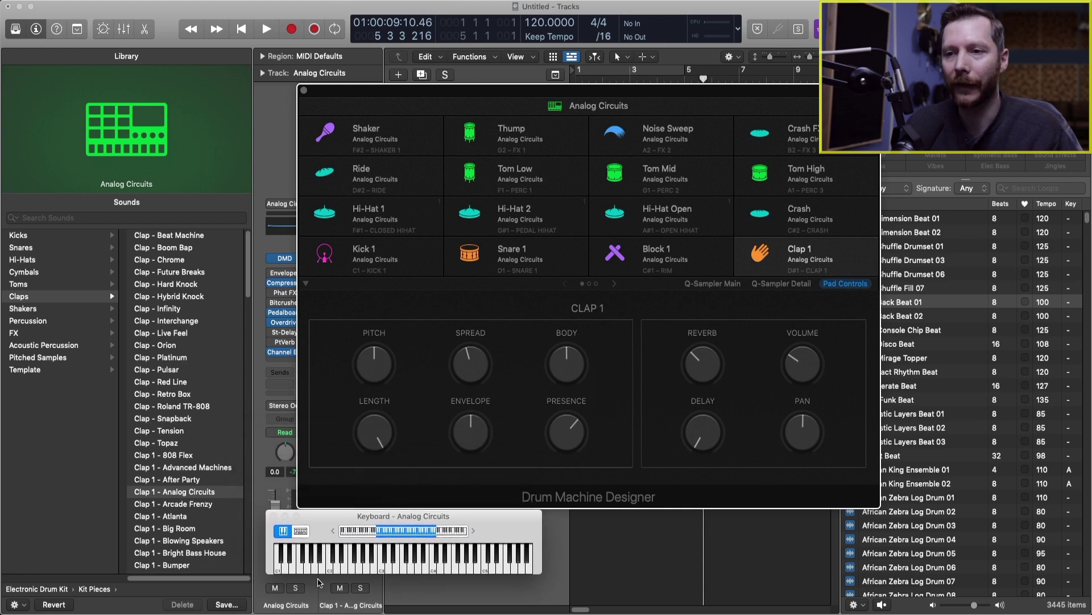
pyautogui.click(283, 561)
pyautogui.click(292, 569)
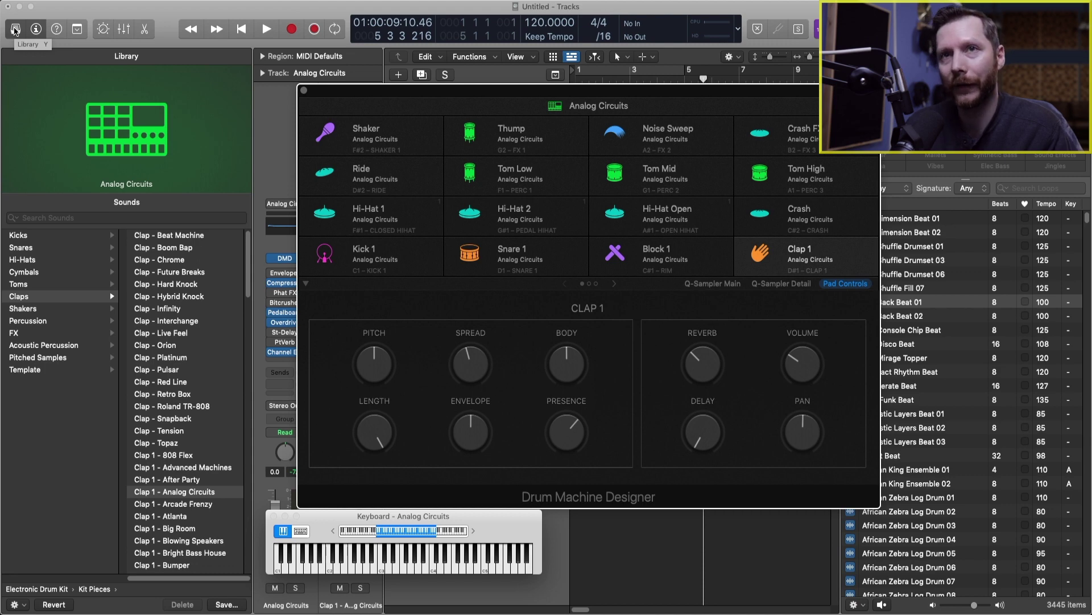
# Step: Hide the Library and the Loop Browser to widen the tracks area
pyautogui.click(15, 30)
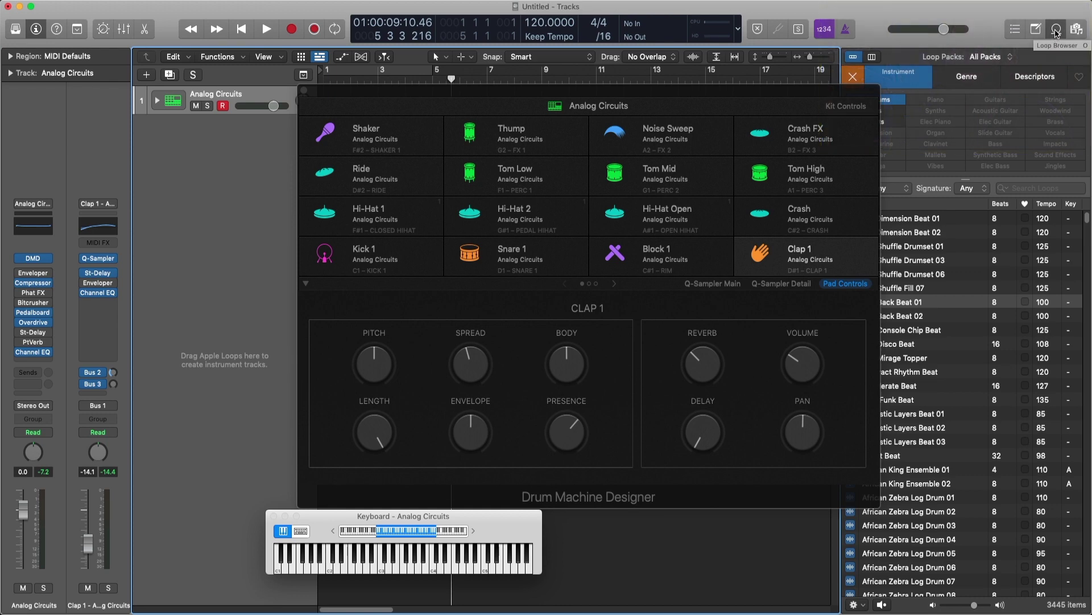
pyautogui.click(1057, 30)
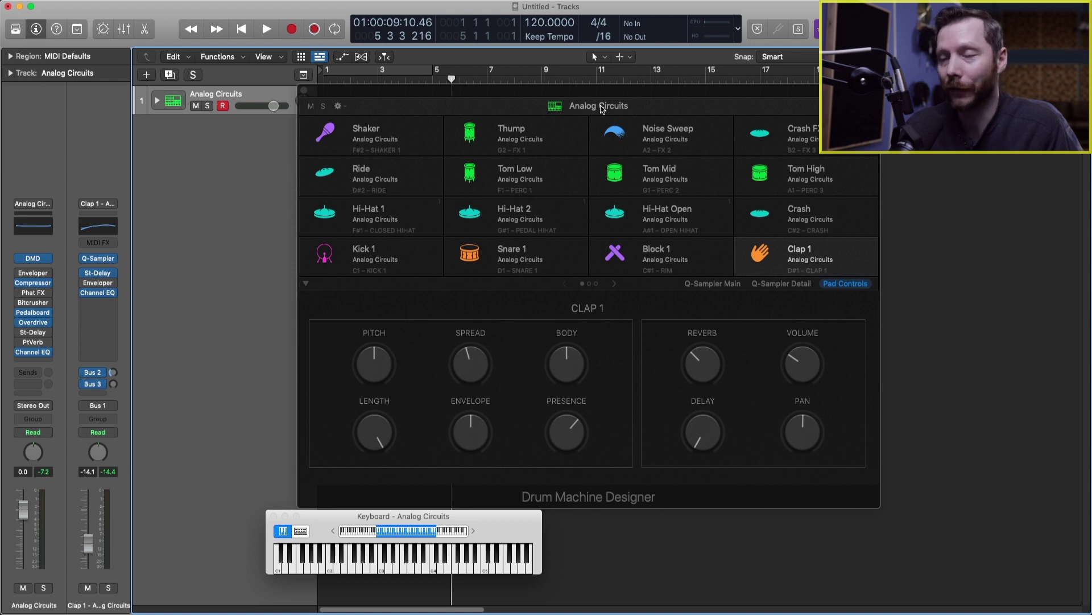
# Step: Show the Analog Circuits kit-wide controls and look at the PlatinumVerb reverb plug-in
pyautogui.click(603, 108)
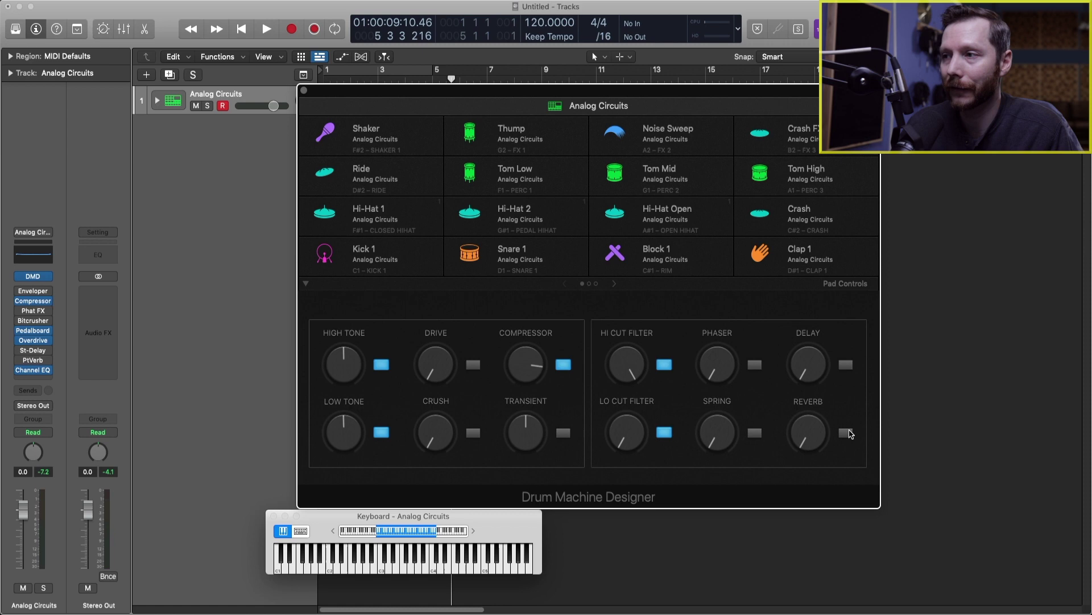
pyautogui.click(846, 433)
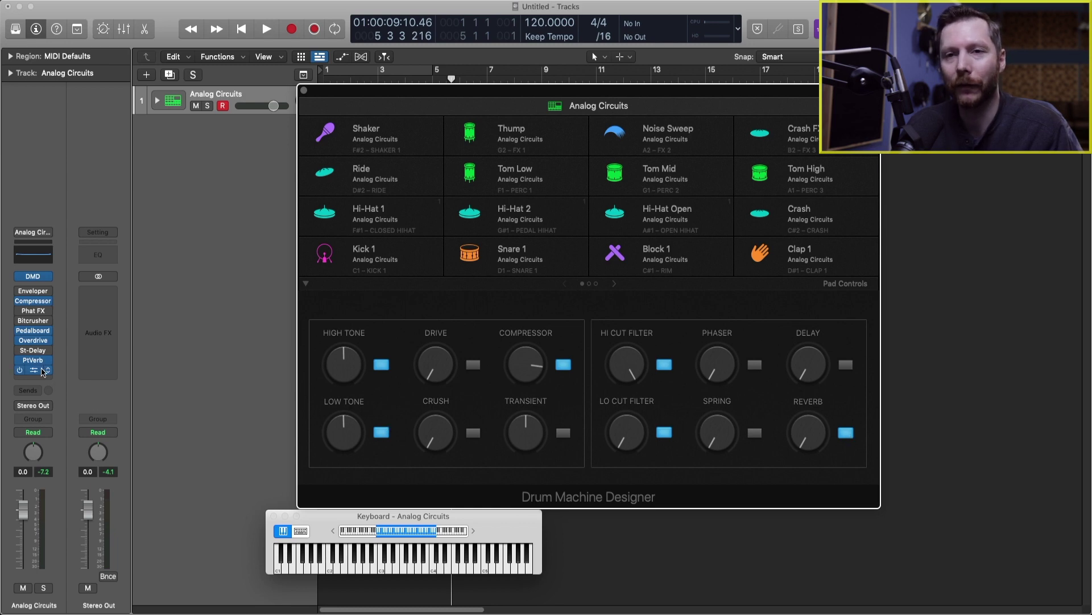
pyautogui.moveTo(29, 361)
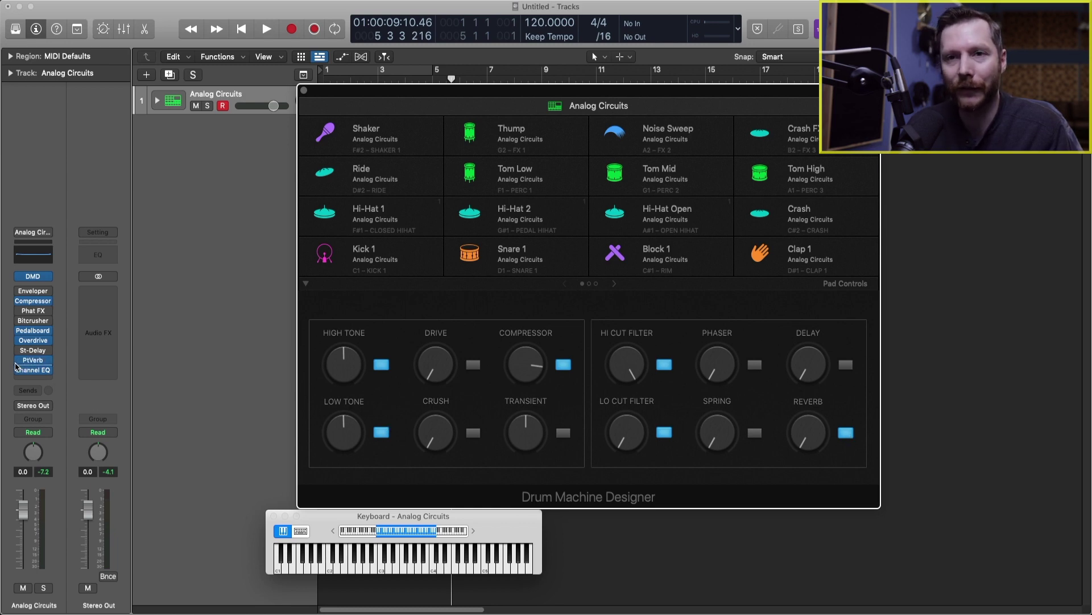
pyautogui.click(34, 364)
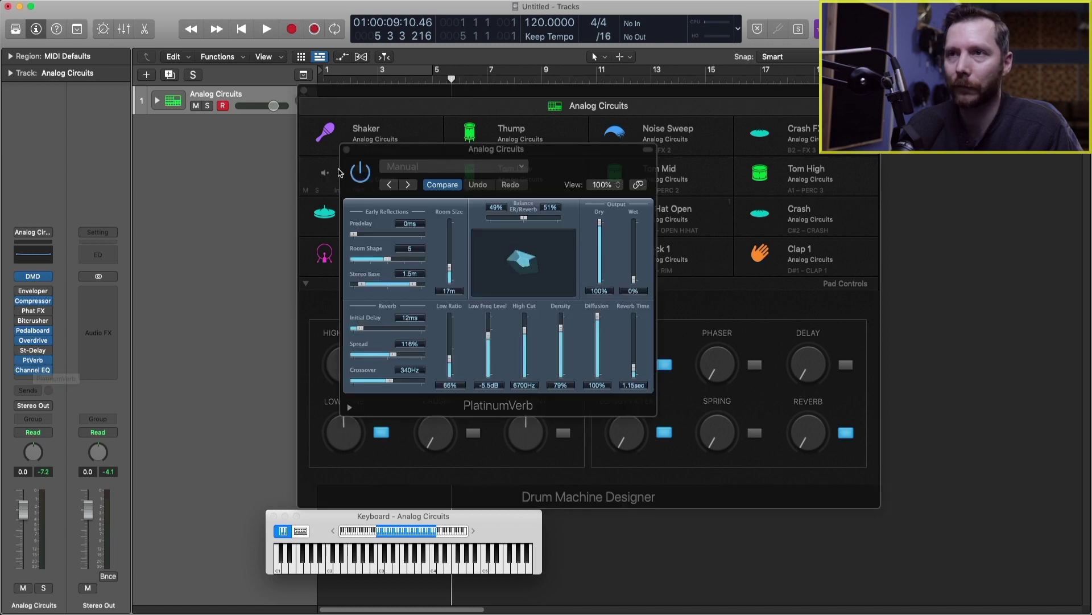
pyautogui.moveTo(383, 158); pyautogui.dragTo(97, 119)
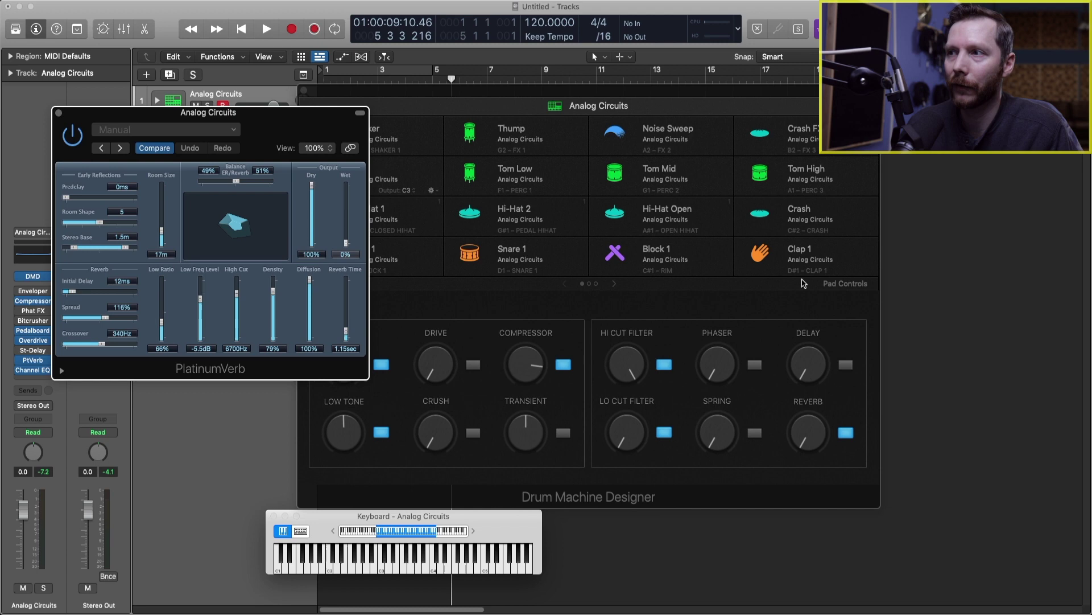
pyautogui.click(853, 436)
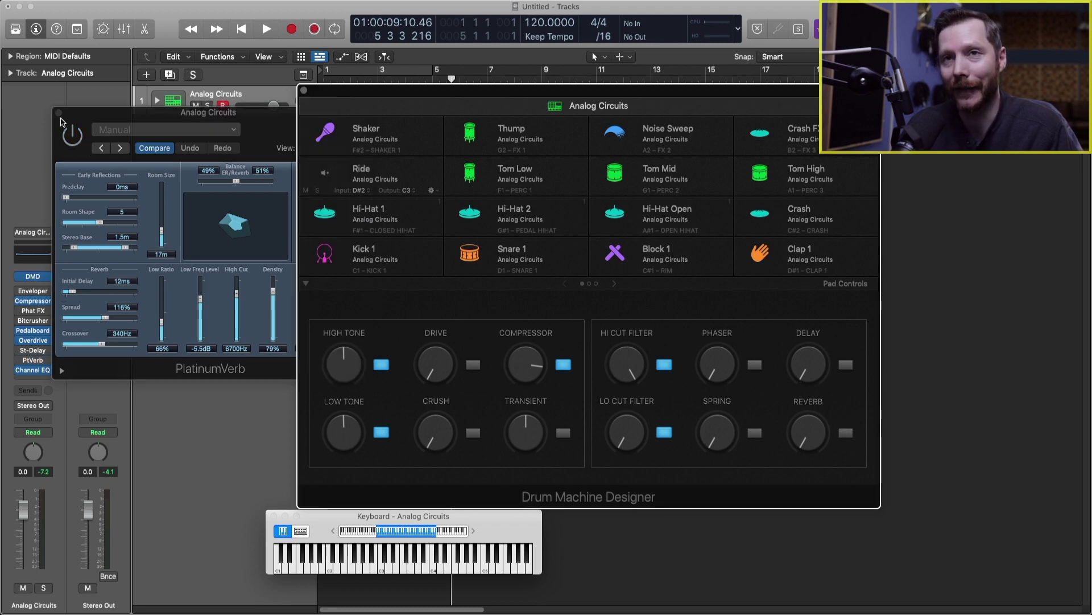
pyautogui.click(59, 112)
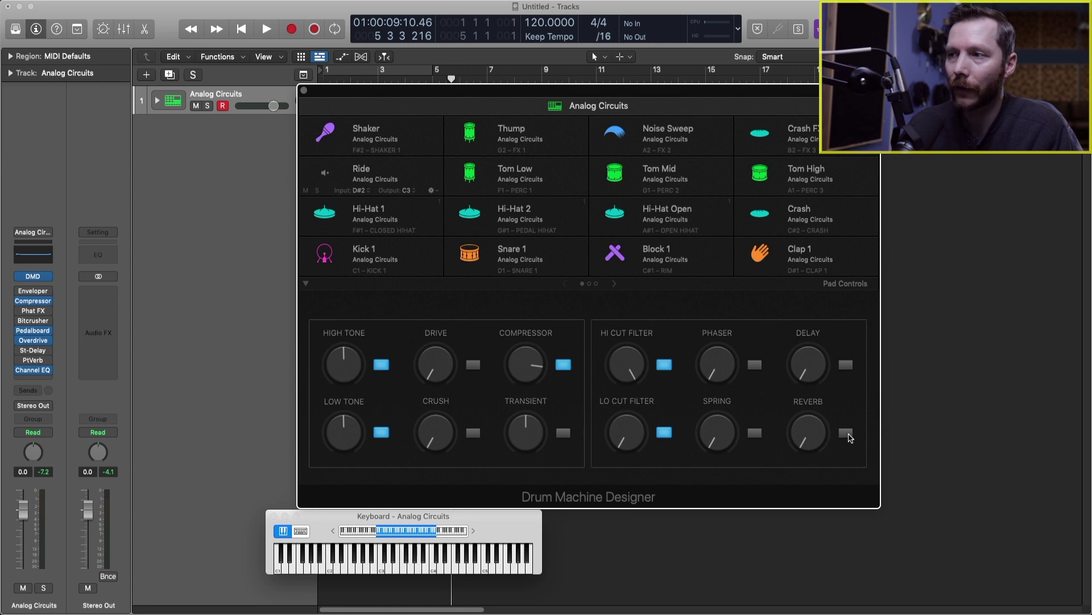
# Step: Switch the kit Reverb on and set its amount to 86%
pyautogui.click(846, 433)
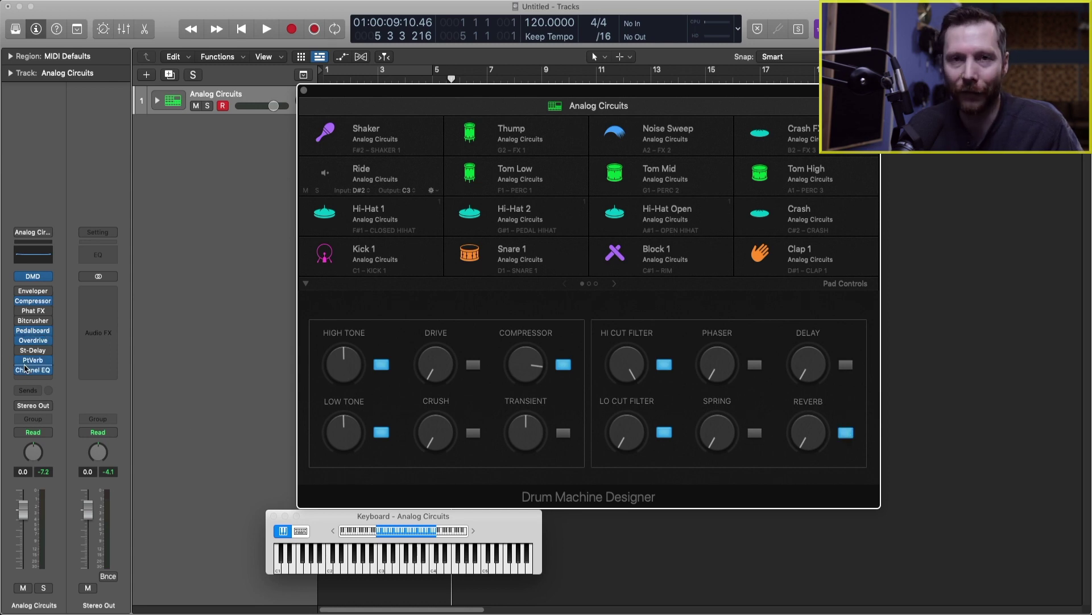
pyautogui.click(848, 435)
pyautogui.click(840, 437)
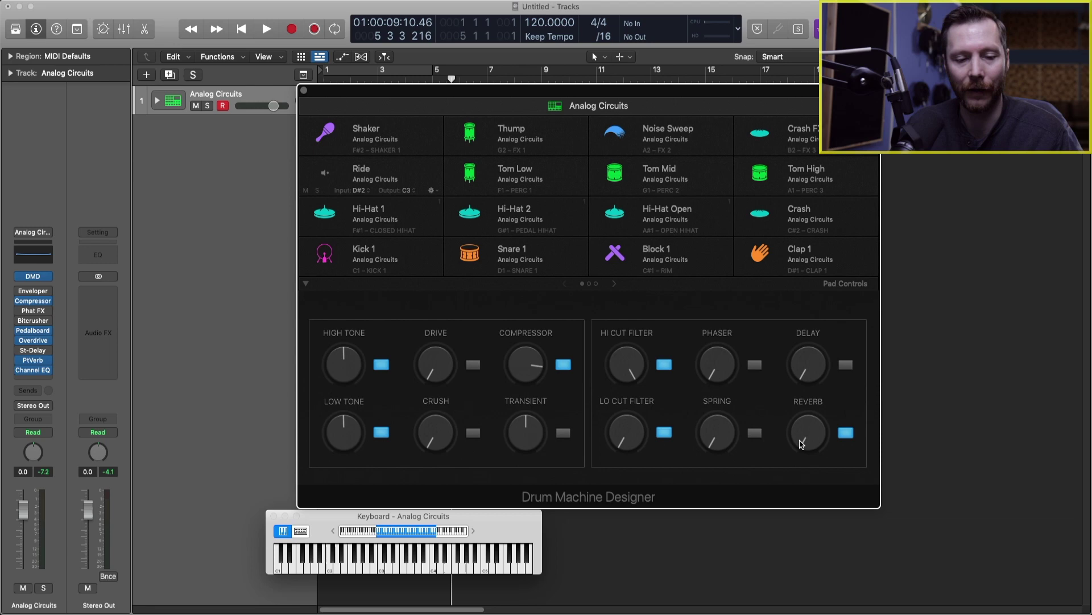
pyautogui.moveTo(803, 448); pyautogui.dragTo(801, 330)
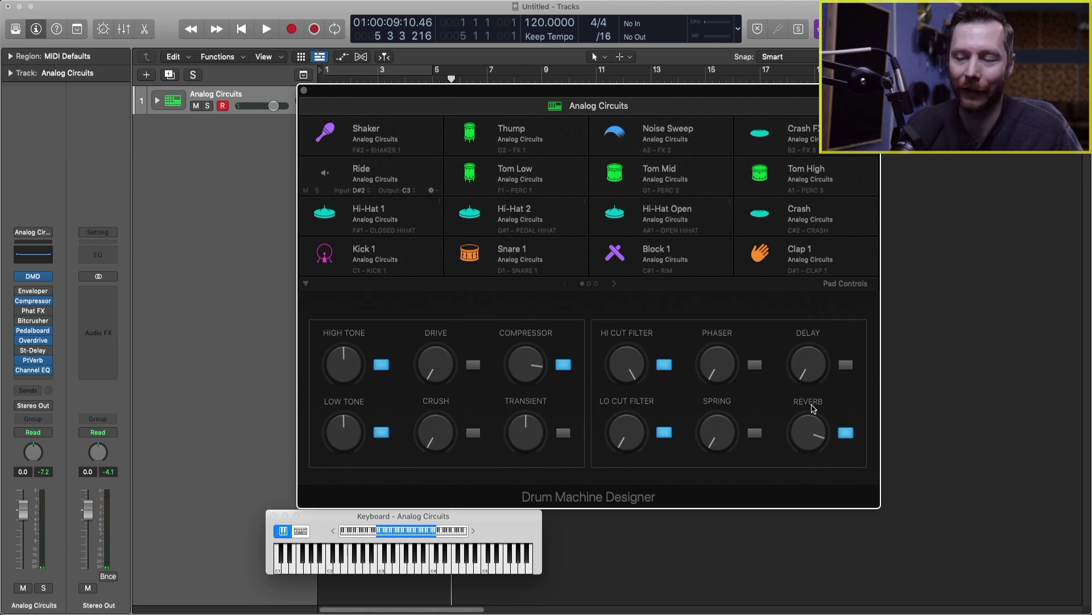
pyautogui.moveTo(814, 408); pyautogui.dragTo(825, 482)
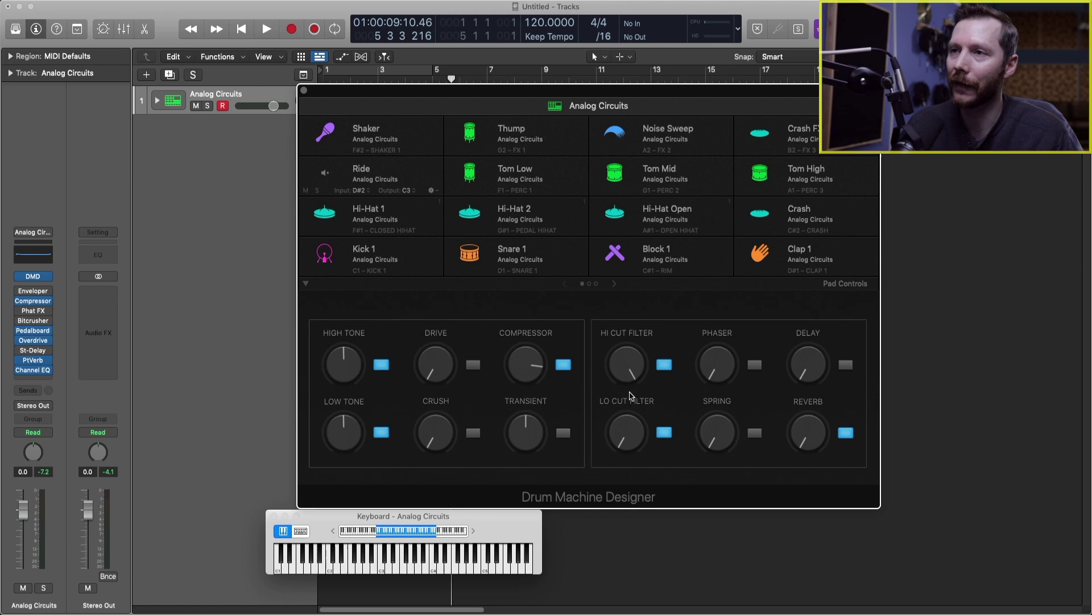
# Step: Set the Snare 1 pad's reverb send to -12.1 dB and shift the kit window right
pyautogui.click(507, 246)
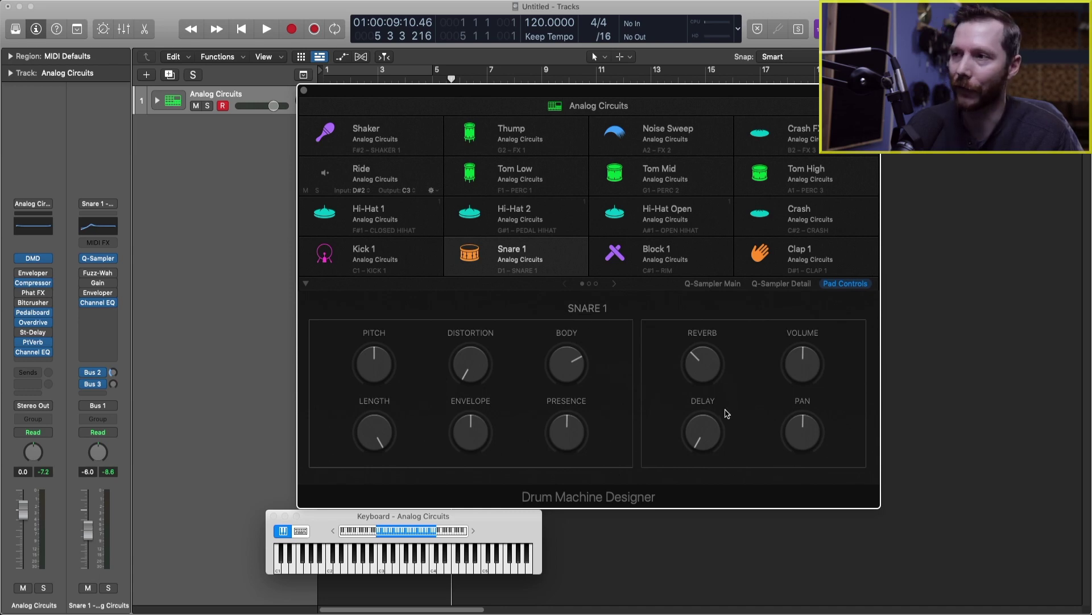
pyautogui.moveTo(702, 370); pyautogui.dragTo(699, 279)
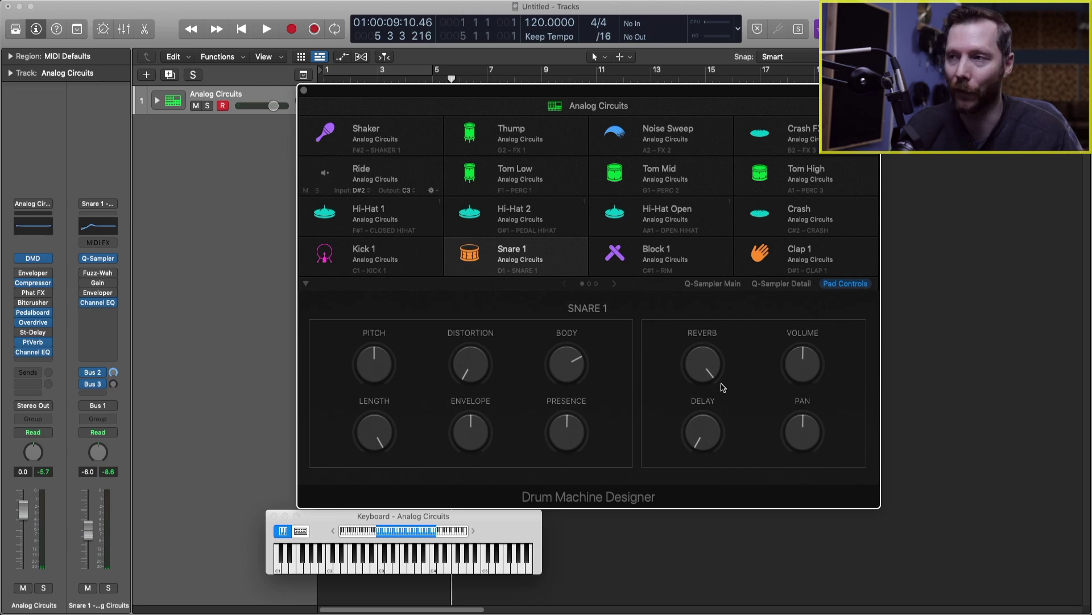
pyautogui.moveTo(723, 387); pyautogui.dragTo(673, 364)
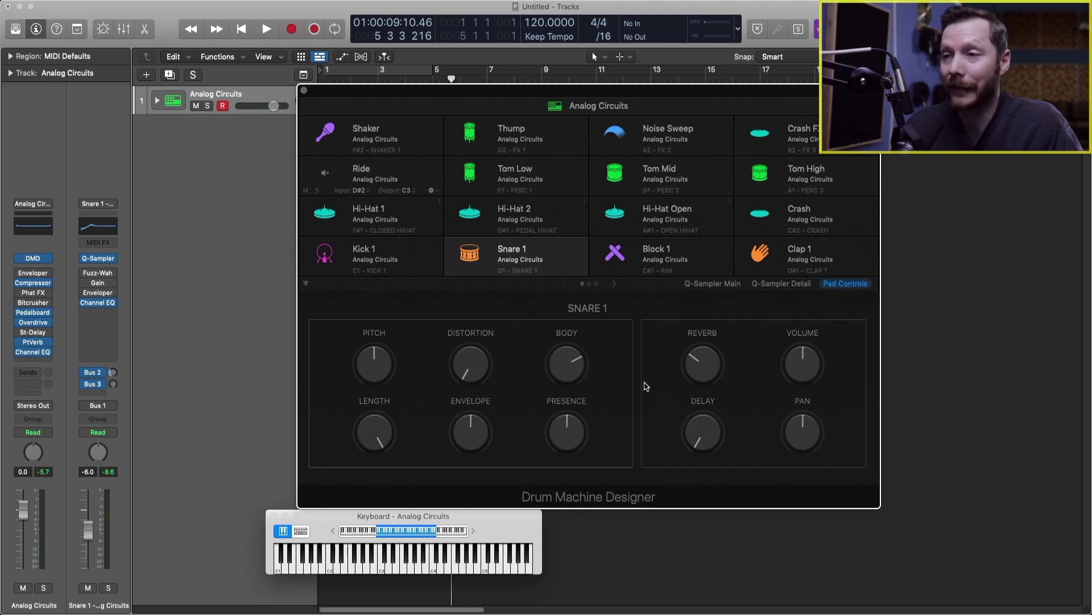
pyautogui.moveTo(541, 272)
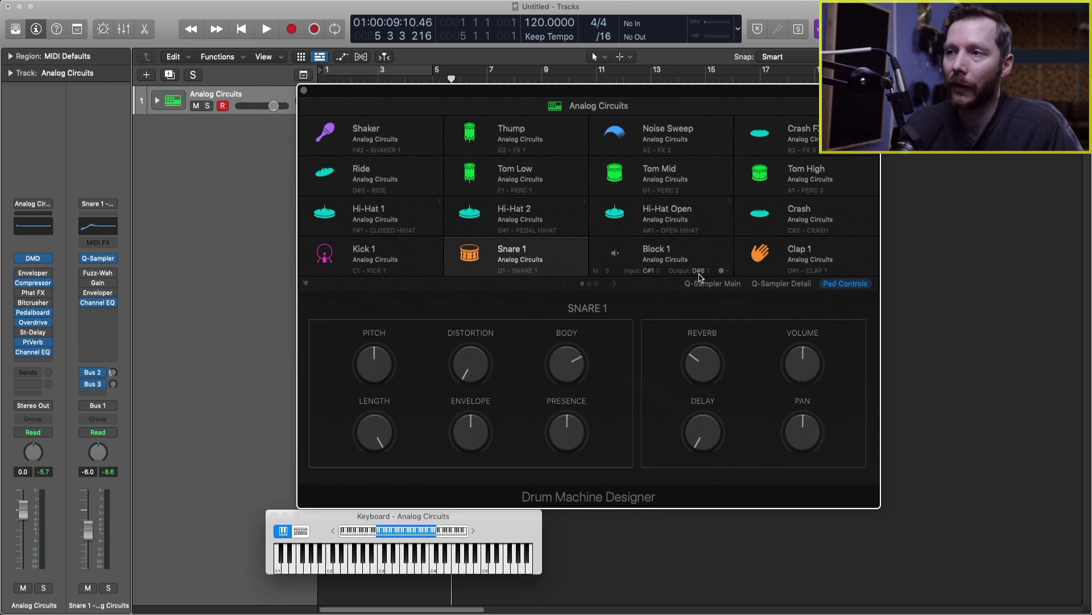
pyautogui.moveTo(698, 378); pyautogui.dragTo(706, 284)
pyautogui.moveTo(687, 375)
pyautogui.mouseDown()
pyautogui.moveTo(686, 388)
pyautogui.moveTo(686, 376)
pyautogui.moveTo(706, 370)
pyautogui.moveTo(702, 336)
pyautogui.moveTo(687, 399)
pyautogui.moveTo(689, 369)
pyautogui.mouseUp()
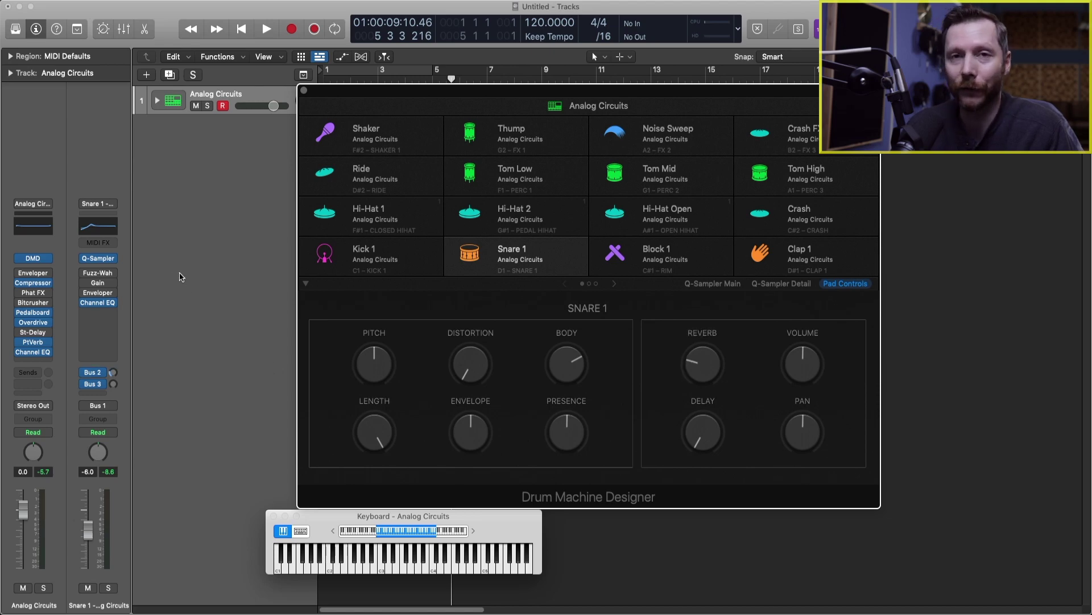
pyautogui.moveTo(369, 93); pyautogui.dragTo(515, 93)
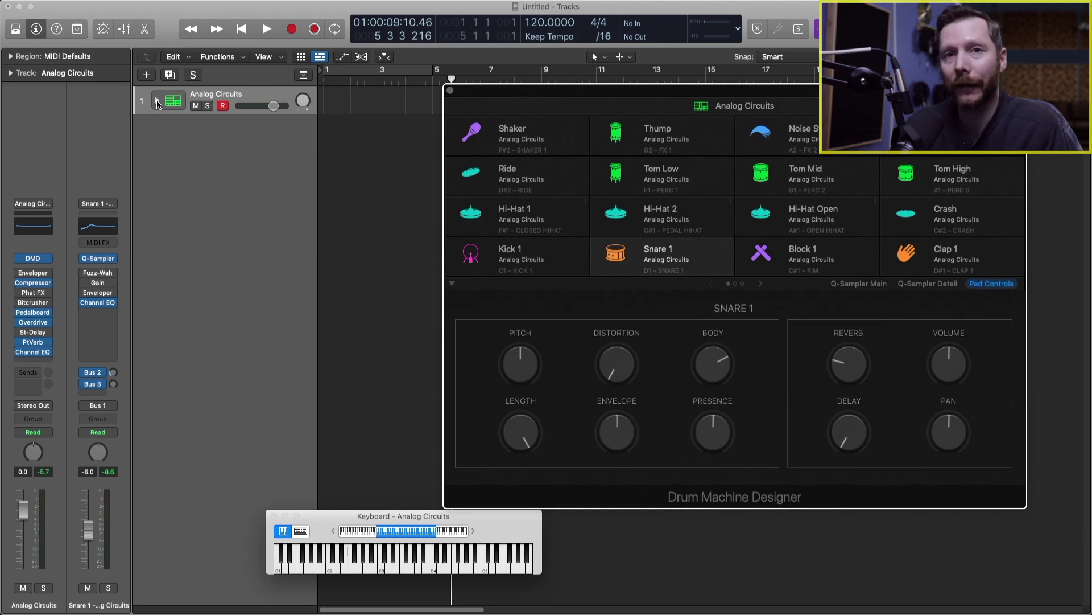
# Step: Expand the Analog Circuits stack to show its drum subtracks, then bring up the Mixer with X
pyautogui.click(157, 101)
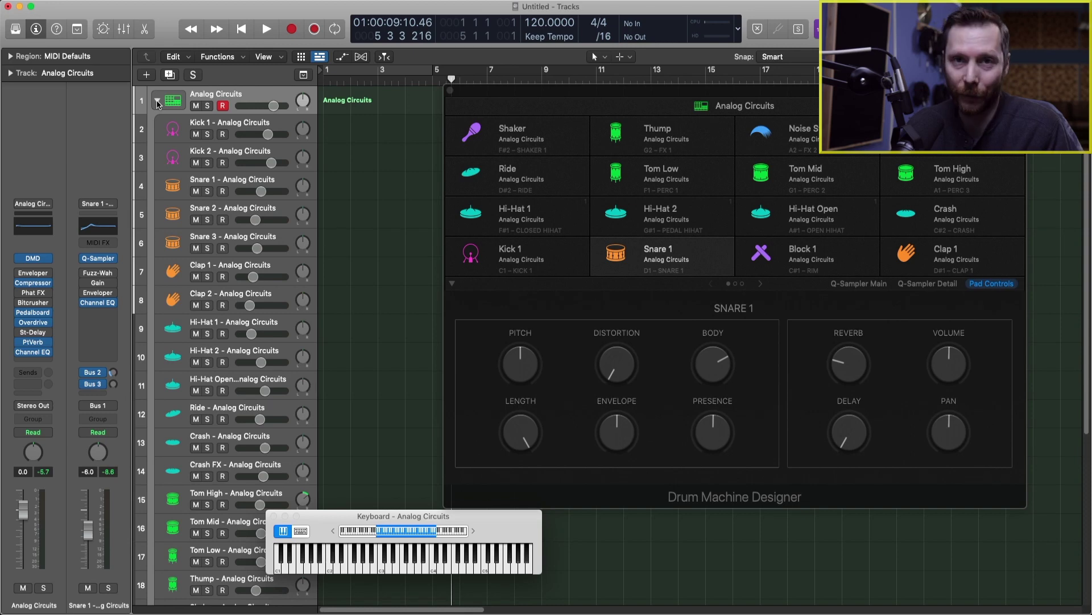
pyautogui.scroll(-5, 215, 273)
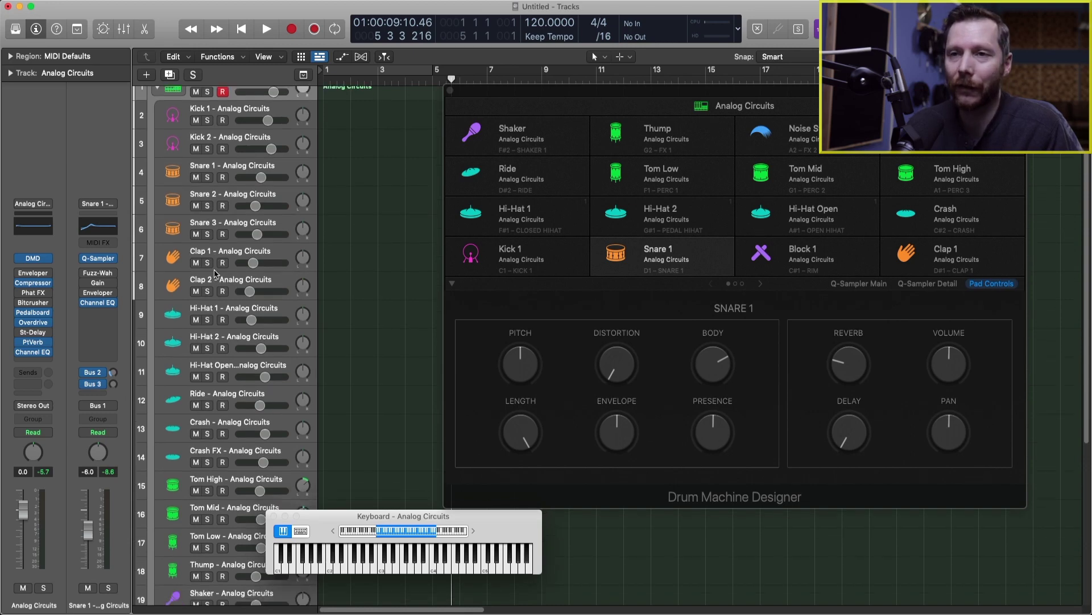
pyautogui.scroll(-3, 215, 273)
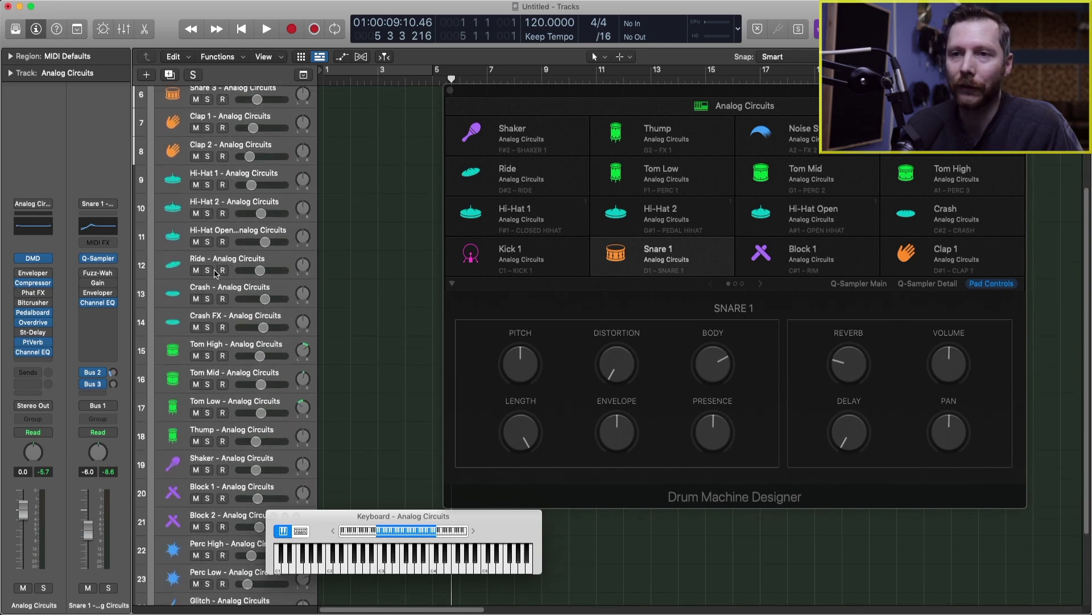
pyautogui.scroll(7, 211, 256)
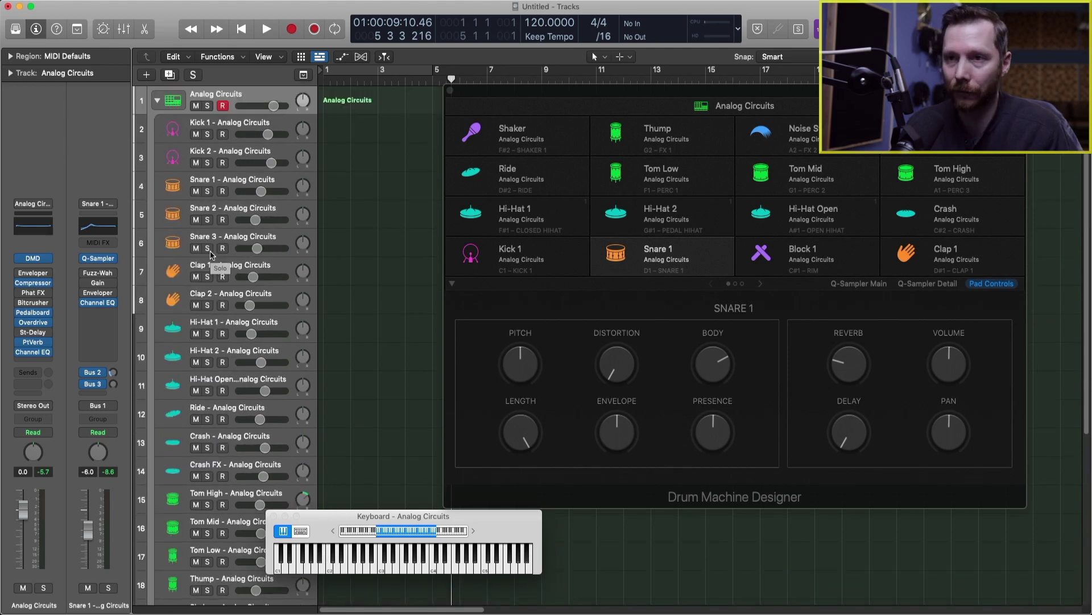
pyautogui.press('x')
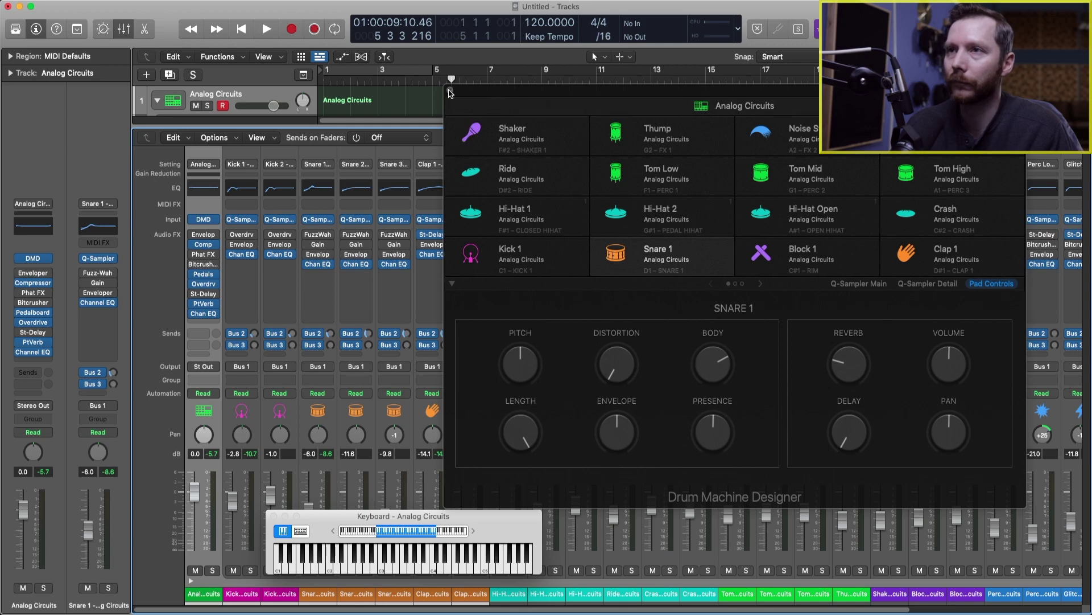
# Step: Close Drum Machine Designer and scroll the Mixer over to the aux channels
pyautogui.click(450, 91)
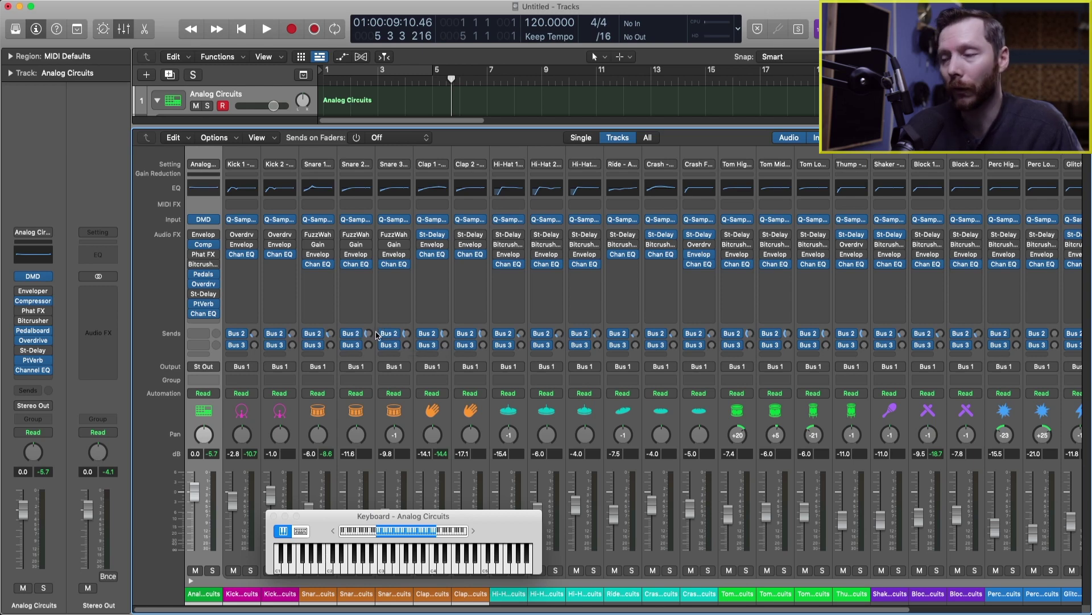
pyautogui.hscroll(3, 377, 336)
pyautogui.hscroll(3, 377, 335)
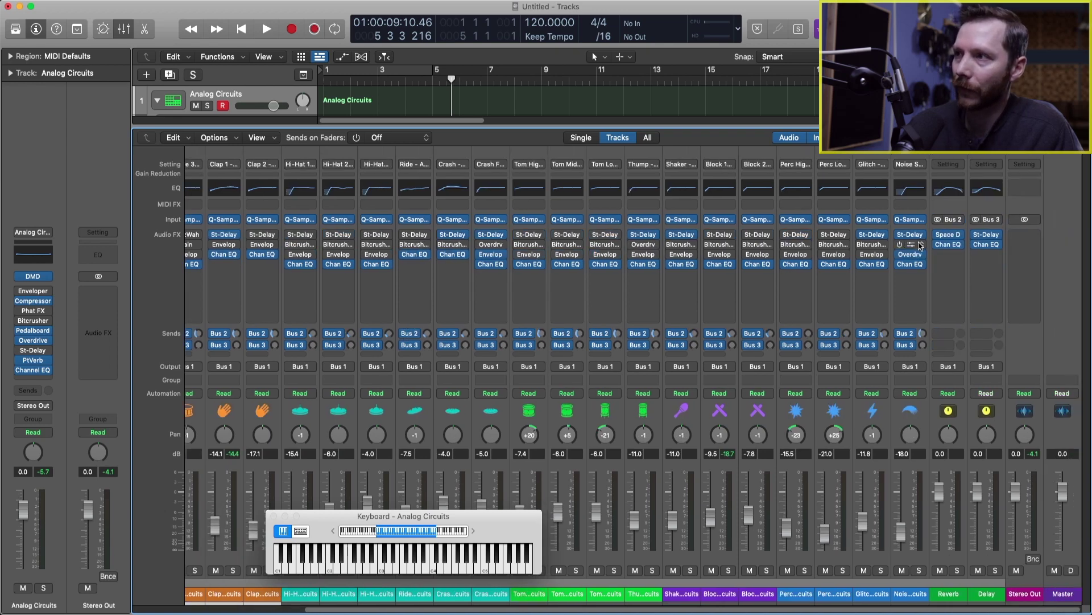
# Step: Check the Space Designer and Stereo Delay aux plug-ins, then close the Mixer
pyautogui.moveTo(952, 237)
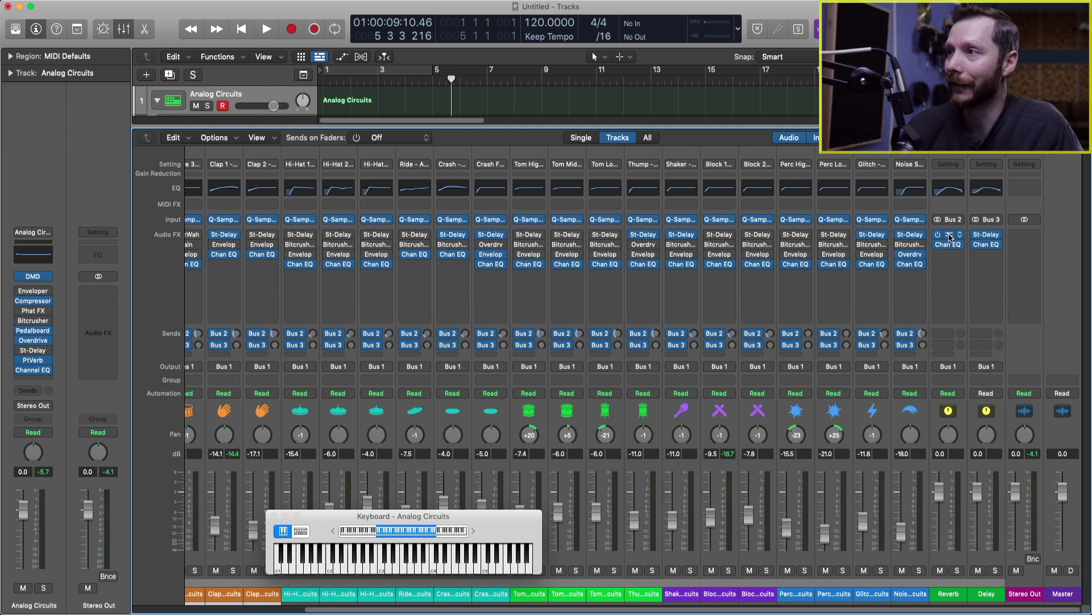
pyautogui.click(950, 236)
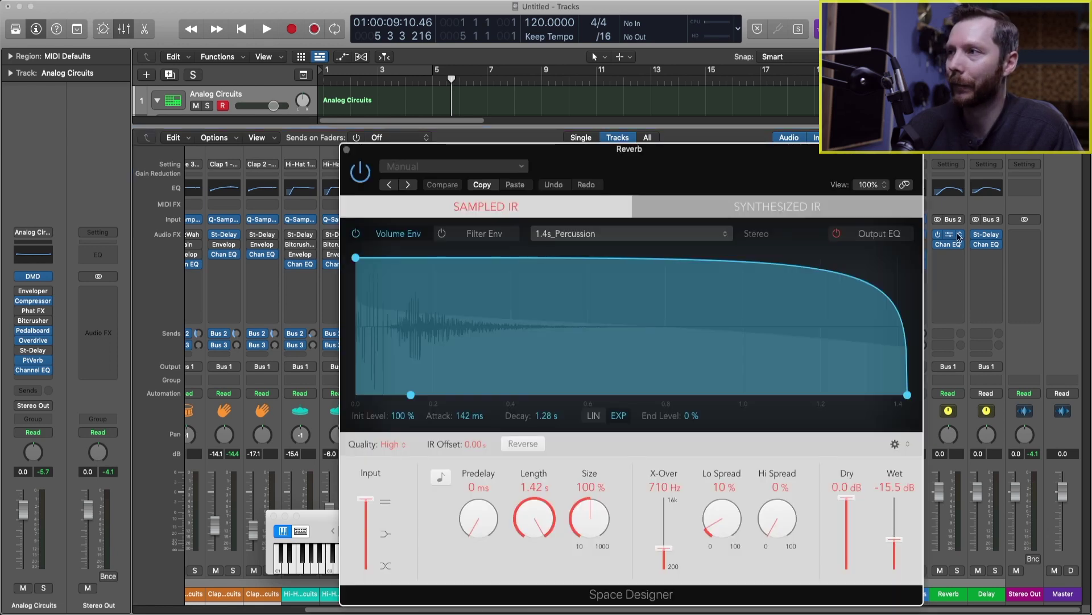
pyautogui.click(991, 237)
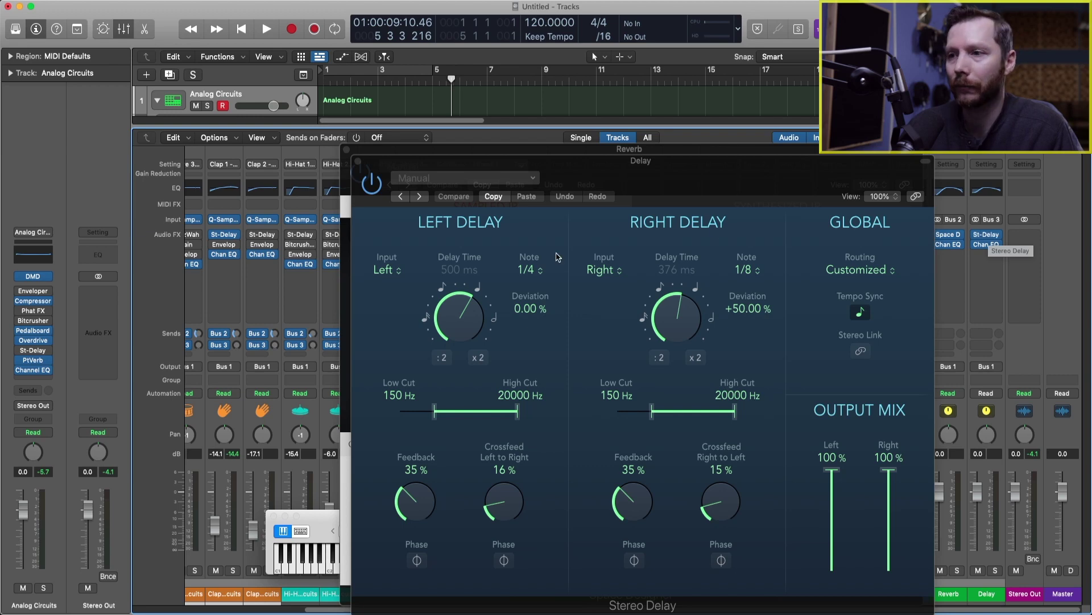
pyautogui.click(358, 163)
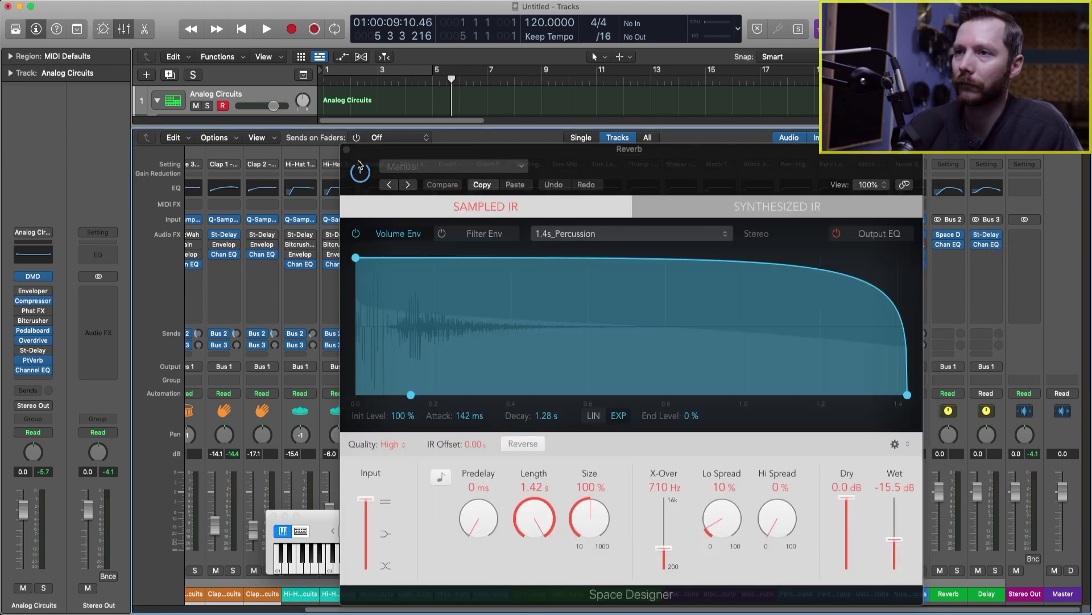
pyautogui.click(347, 151)
pyautogui.hscroll(-5, 639, 383)
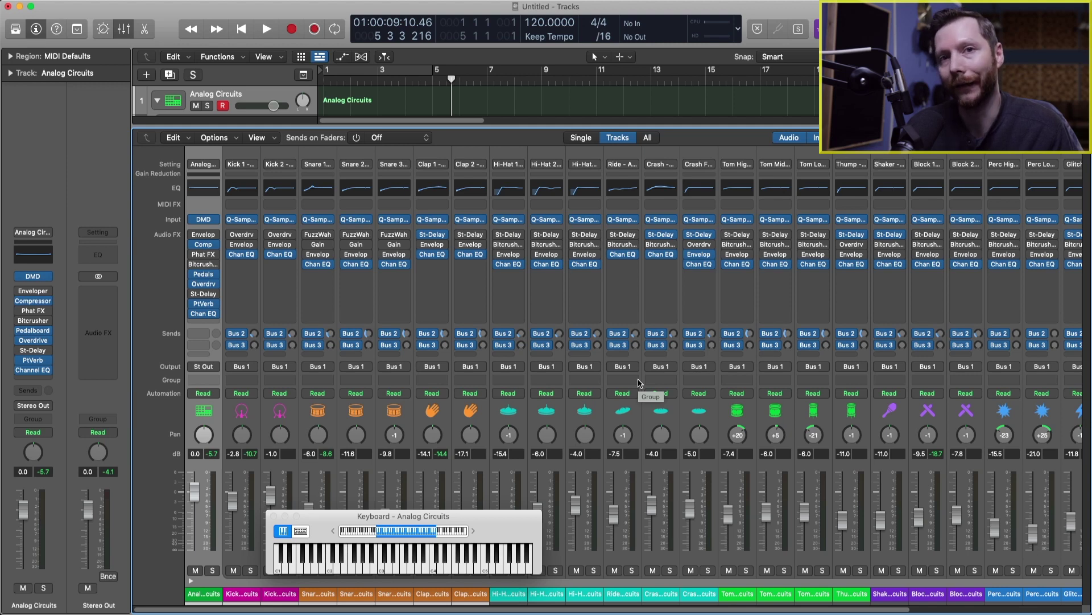
pyautogui.press('x')
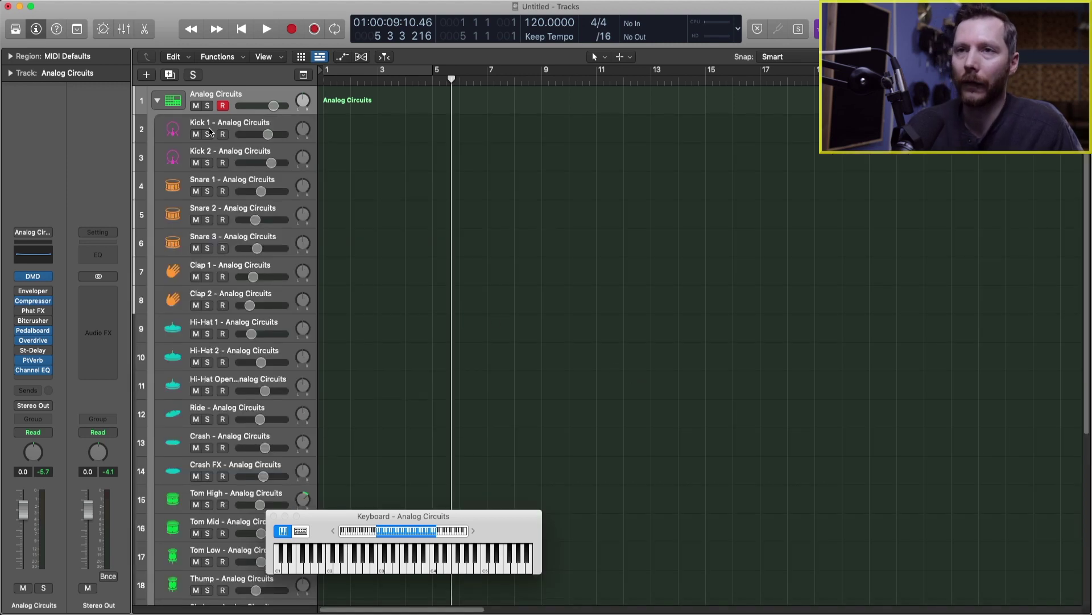
# Step: Hide the Analog Circuits drum subtracks by collapsing the stack
pyautogui.click(157, 101)
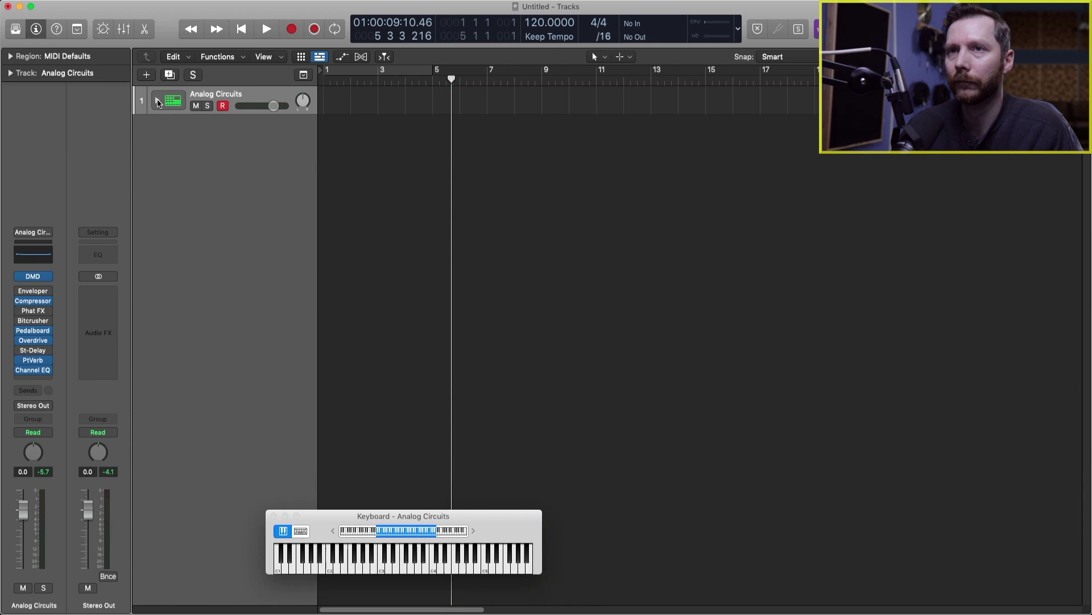
# Step: Create a MIDI region on Analog Circuits ending at bar 5 and open it in the Piano Roll
pyautogui.rightClick(341, 102)
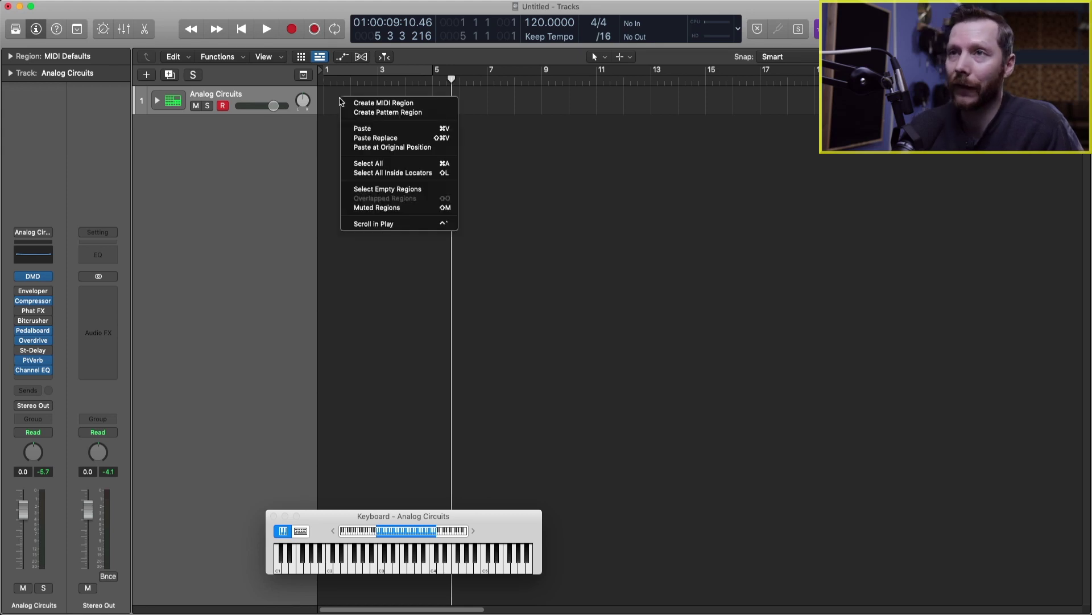
pyautogui.click(354, 103)
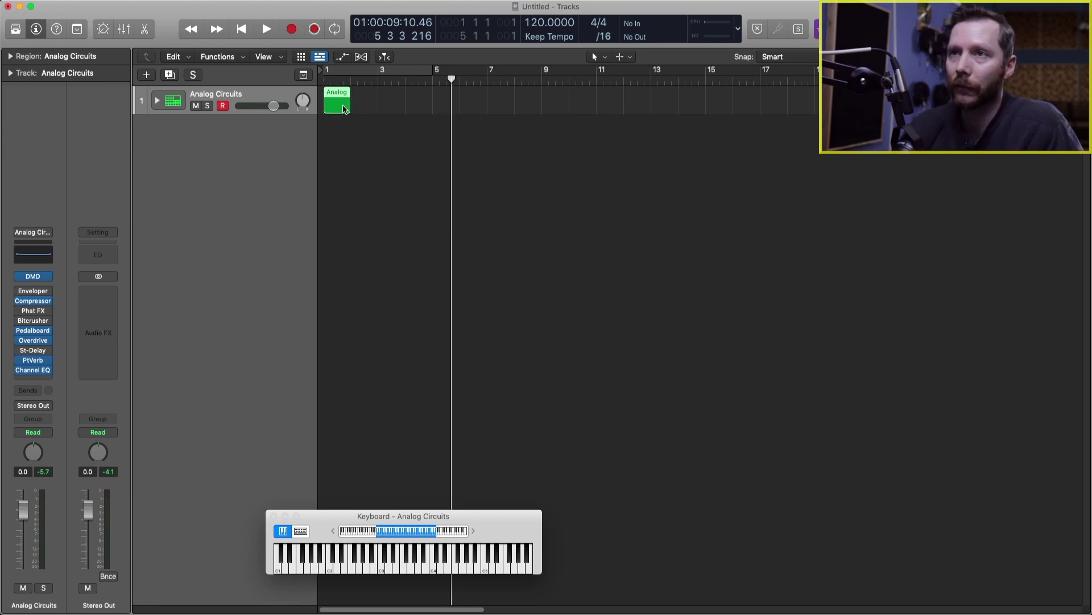
pyautogui.moveTo(348, 109); pyautogui.dragTo(432, 105)
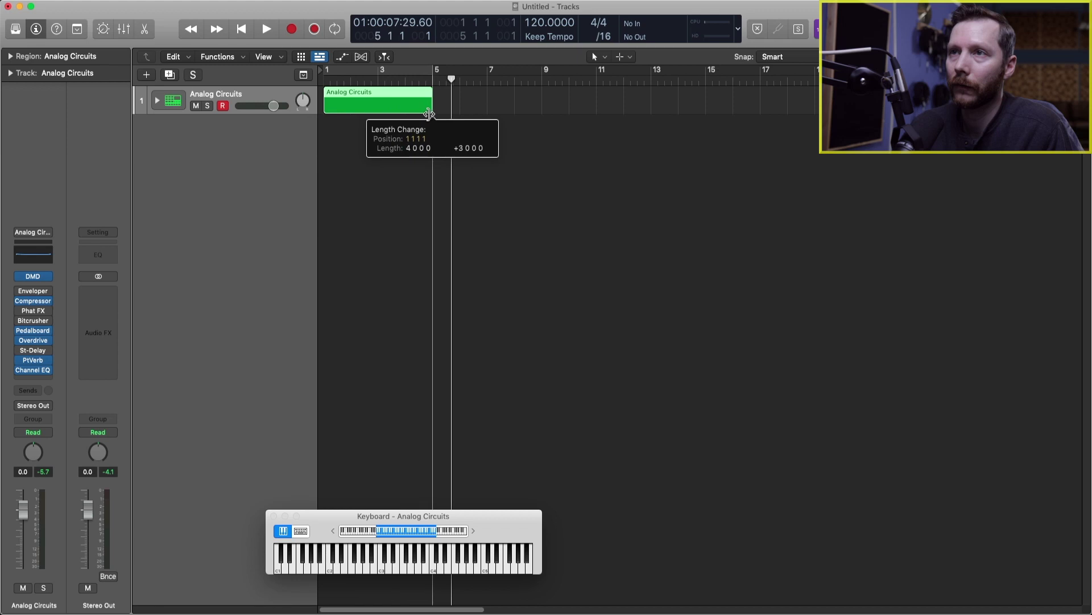
pyautogui.doubleClick(372, 95)
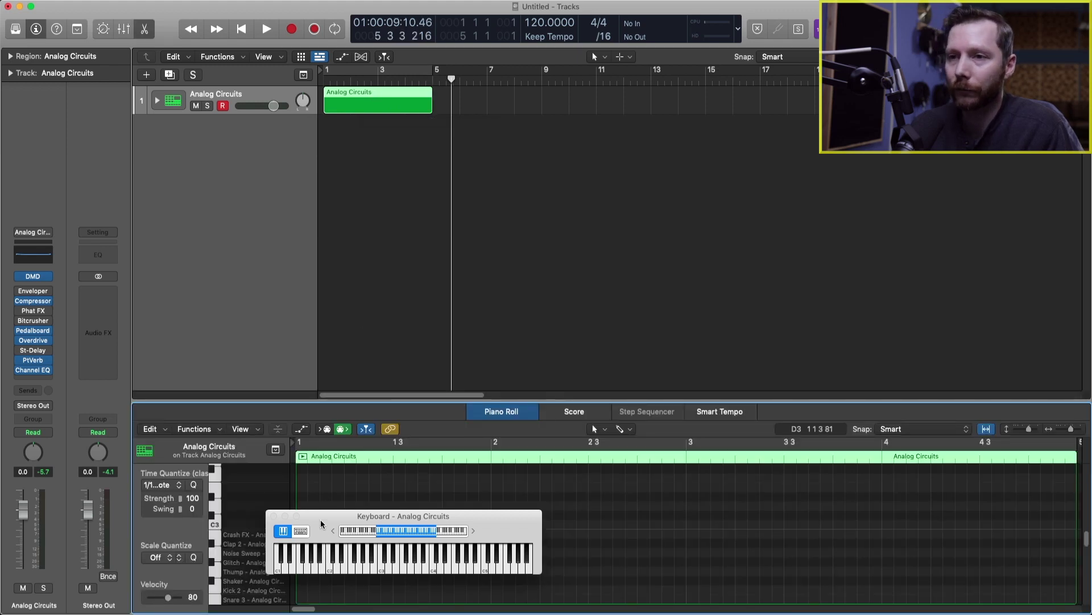
pyautogui.moveTo(322, 525); pyautogui.dragTo(300, 239)
pyautogui.scroll(-4, 329, 503)
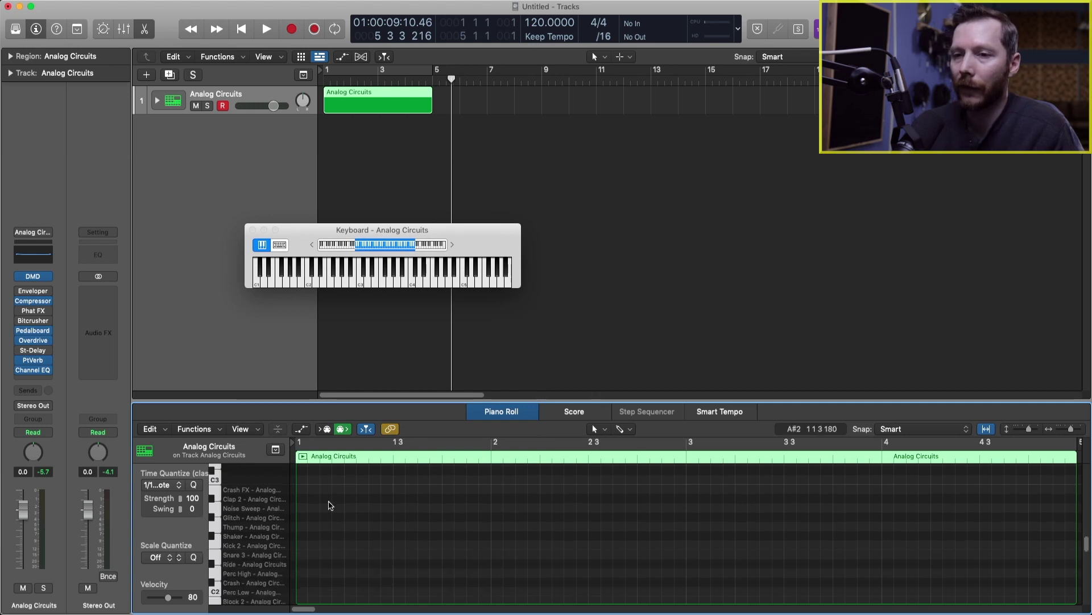
pyautogui.scroll(3, 329, 501)
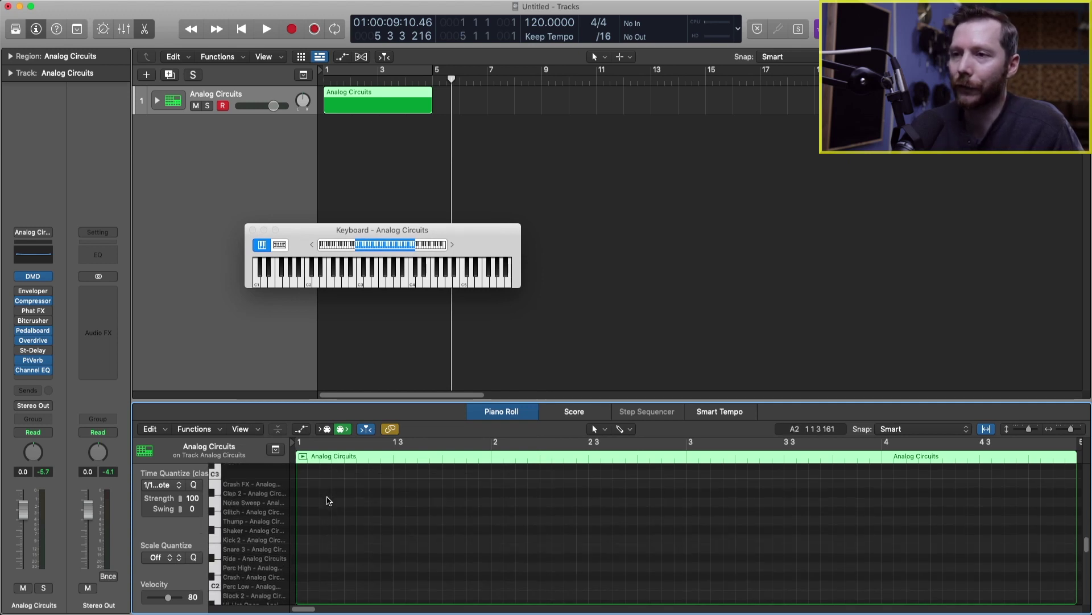
# Step: Pencil in Kick 1 on beats 1 and 3 and Snare 1 on beats 2 and 4 across two bars
pyautogui.click(630, 430)
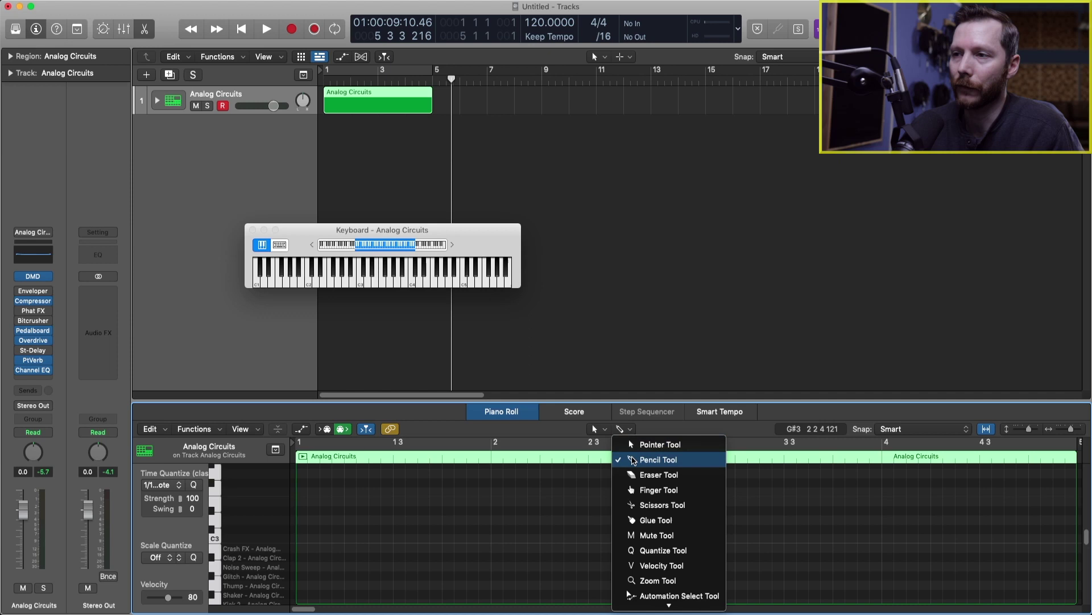
pyautogui.click(654, 459)
pyautogui.scroll(-4, 329, 516)
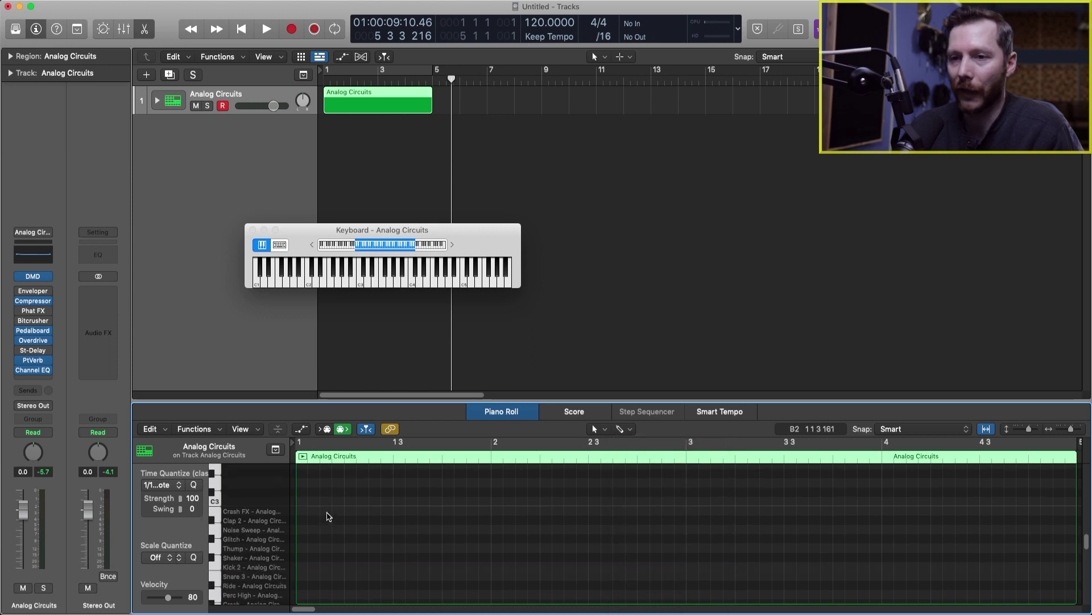
pyautogui.click(301, 589)
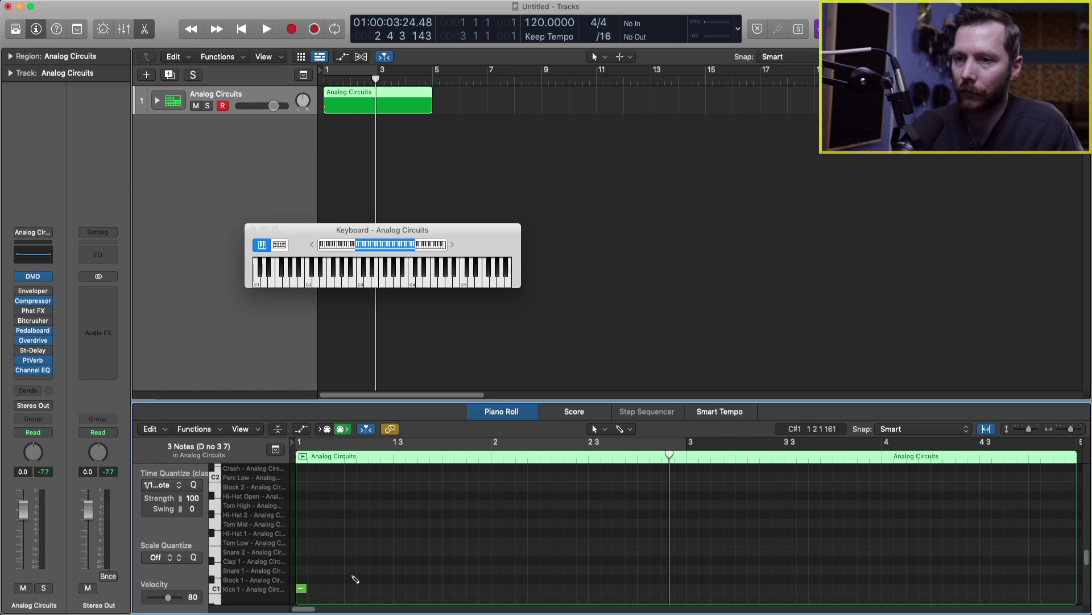
pyautogui.click(349, 568)
pyautogui.click(399, 586)
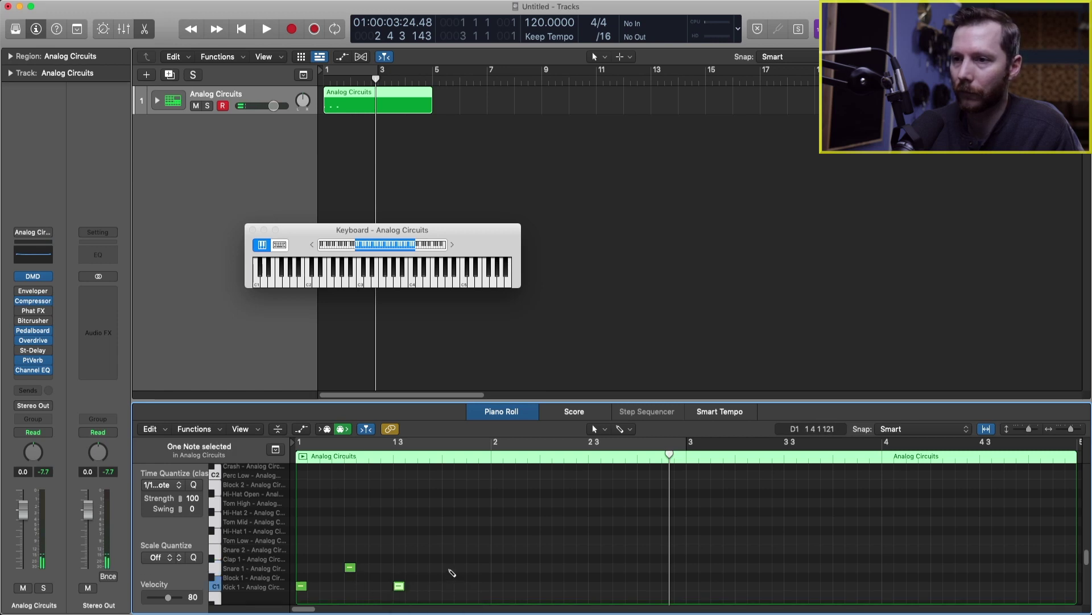
pyautogui.click(448, 567)
pyautogui.click(496, 586)
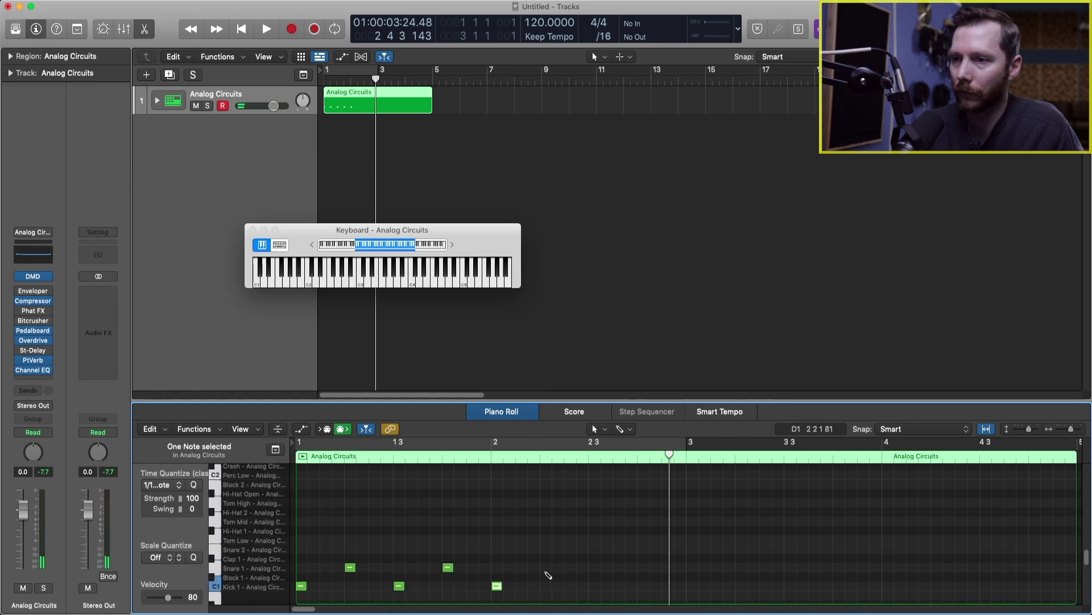
pyautogui.click(546, 568)
pyautogui.click(594, 586)
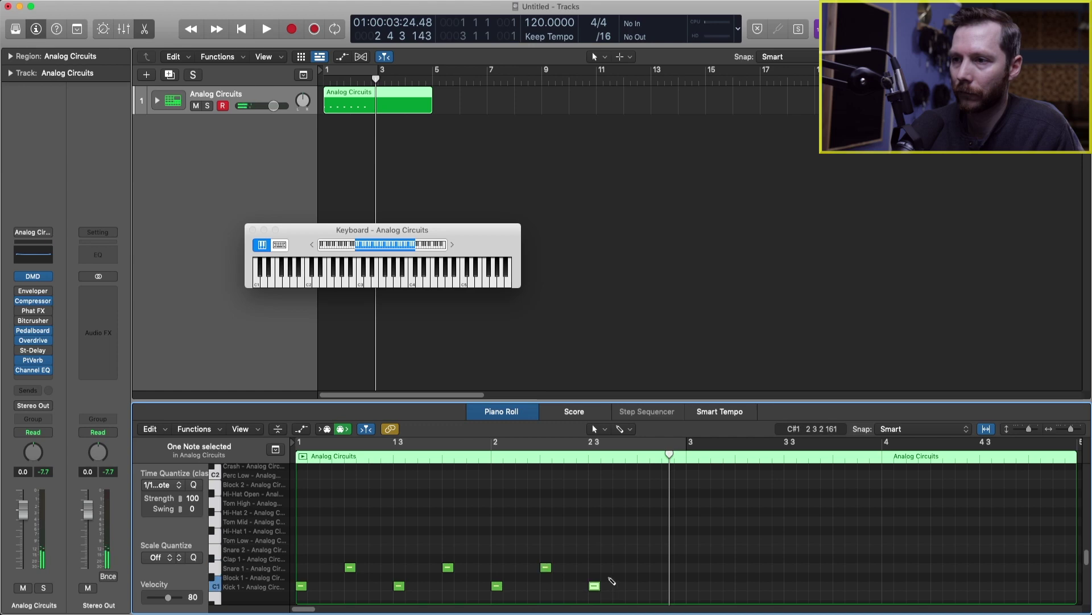
pyautogui.click(643, 568)
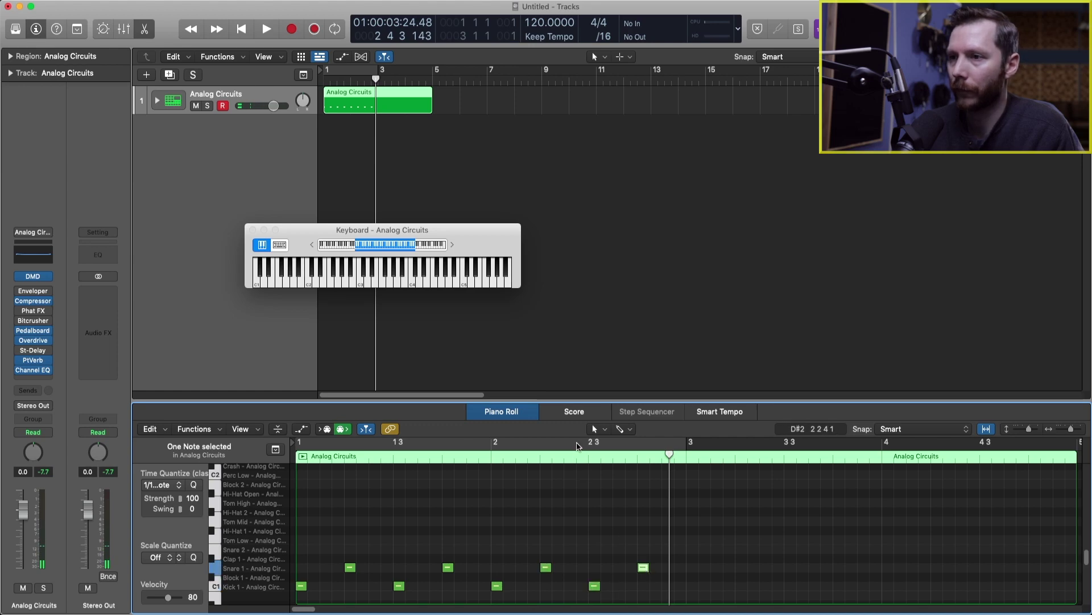
# Step: Cycle bars 1 to 3 and play the beat back
pyautogui.click(577, 444)
pyautogui.press('space')
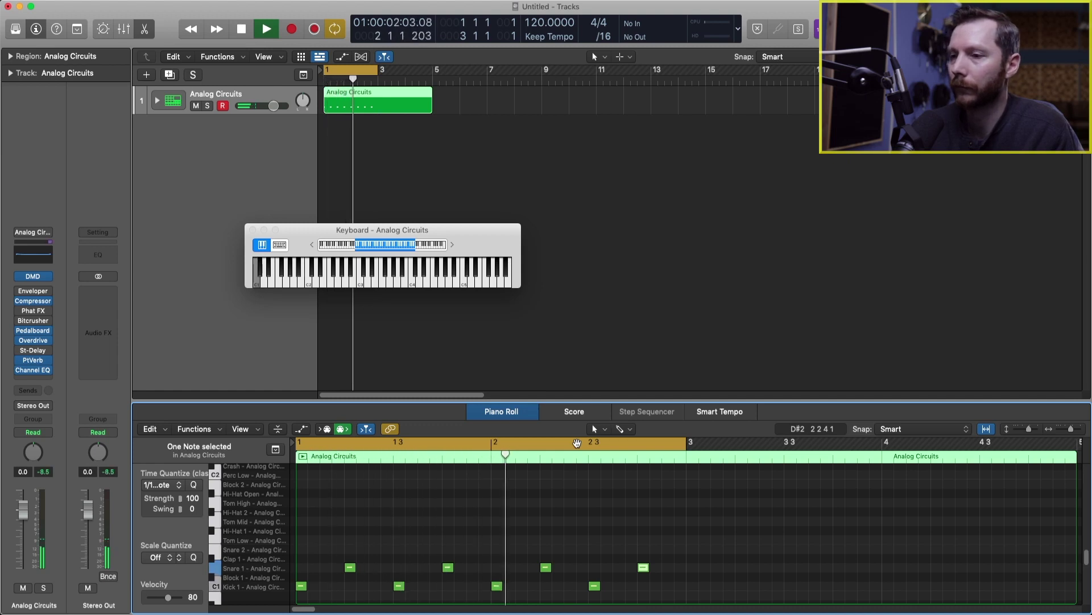
pyautogui.press('space')
pyautogui.click(404, 174)
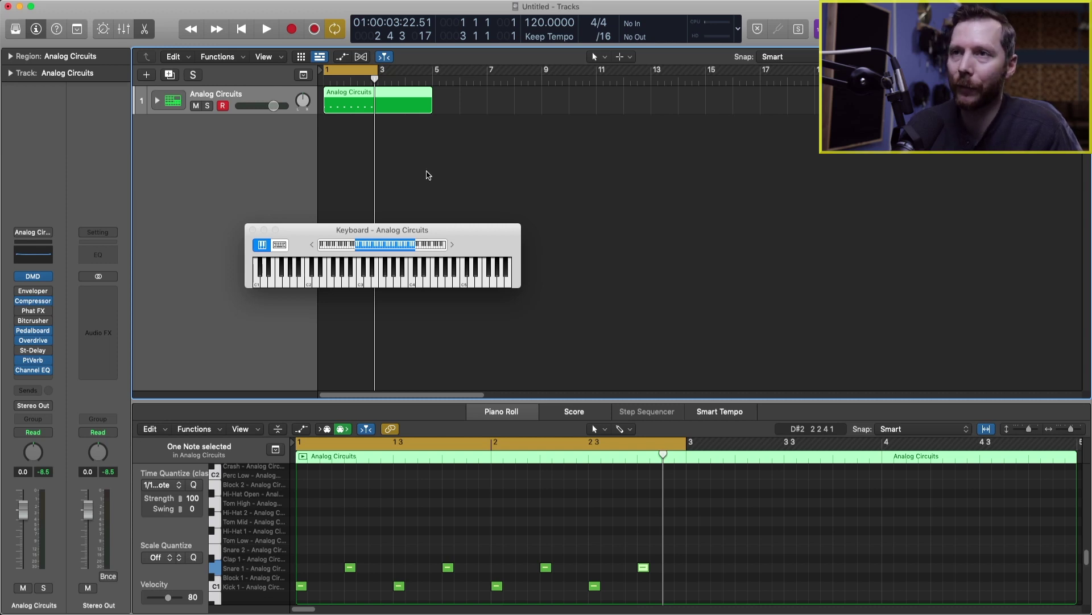
# Step: Delete the drawn MIDI region and create an empty pattern region on the Analog Circuits lane
pyautogui.click(373, 123)
pyautogui.click(371, 108)
pyautogui.press('Delete')
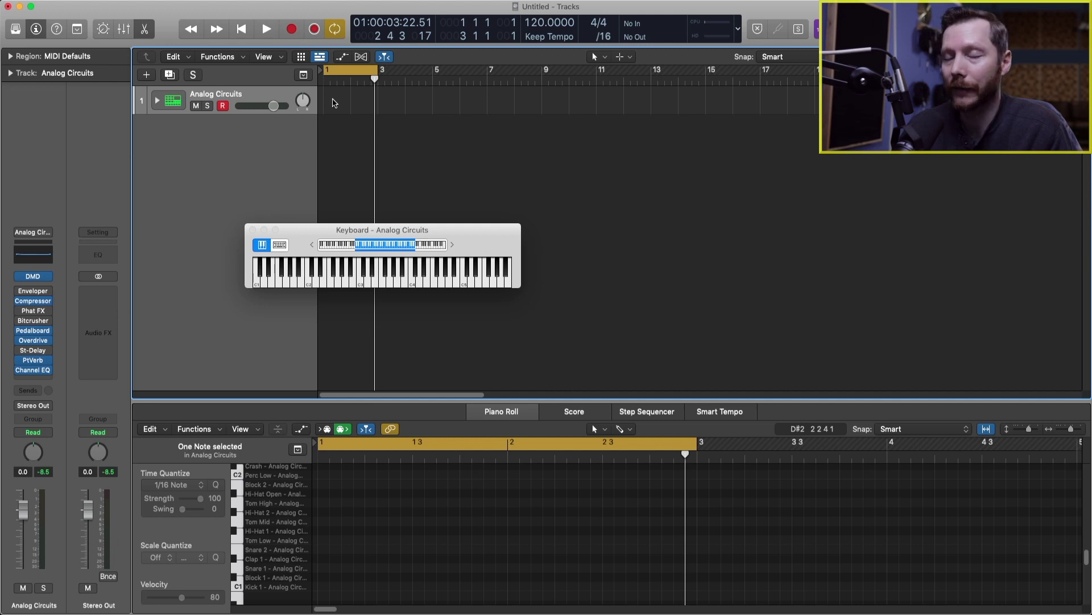
pyautogui.rightClick(334, 103)
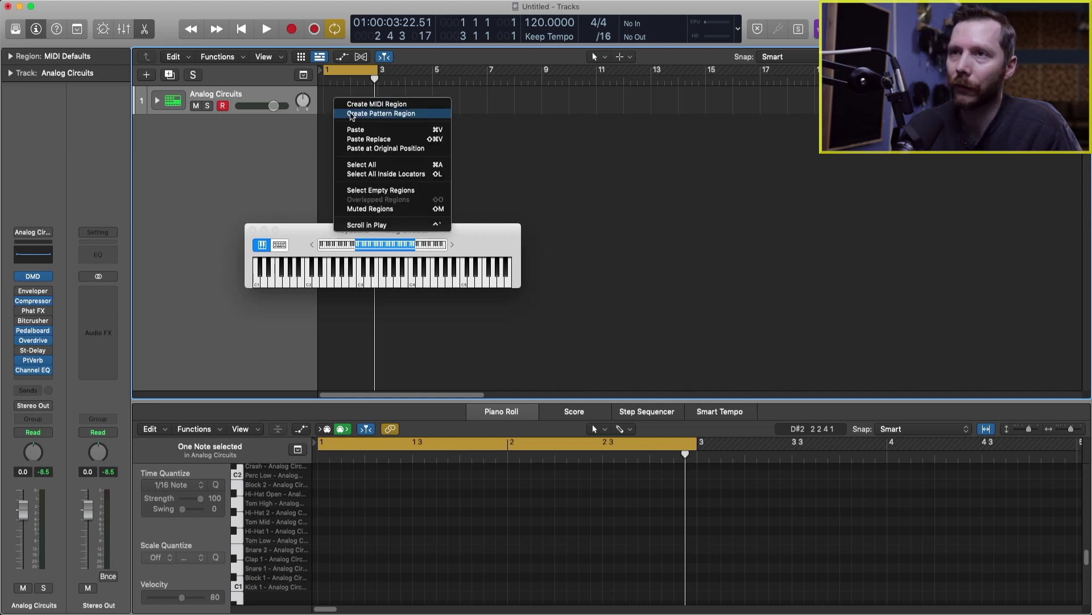
pyautogui.click(393, 114)
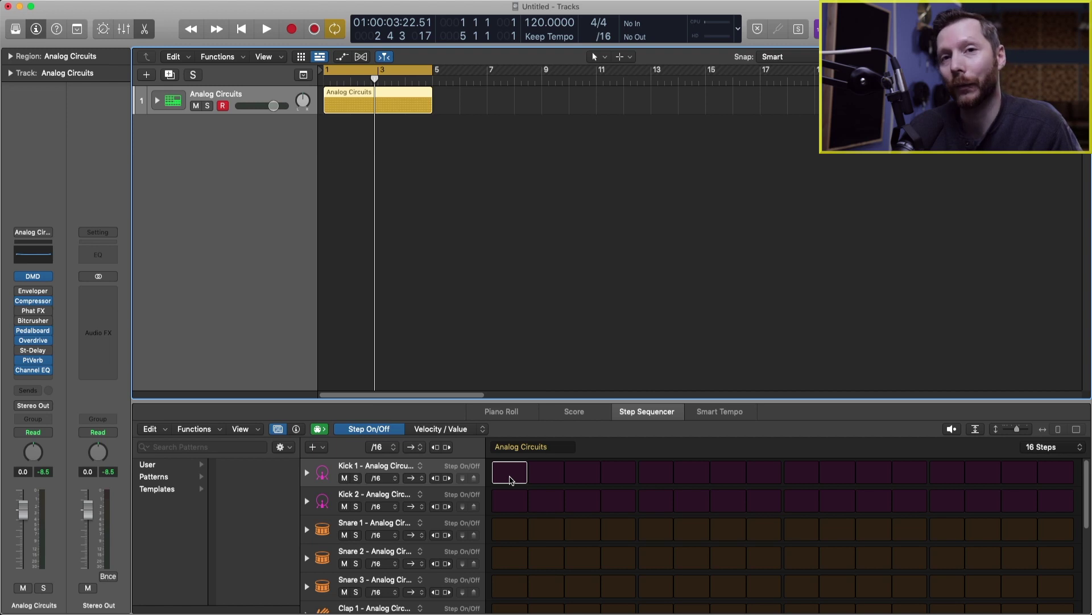
# Step: Turn on Kick 1 steps 1, 5, 9 and 13 and audition the pattern
pyautogui.click(510, 478)
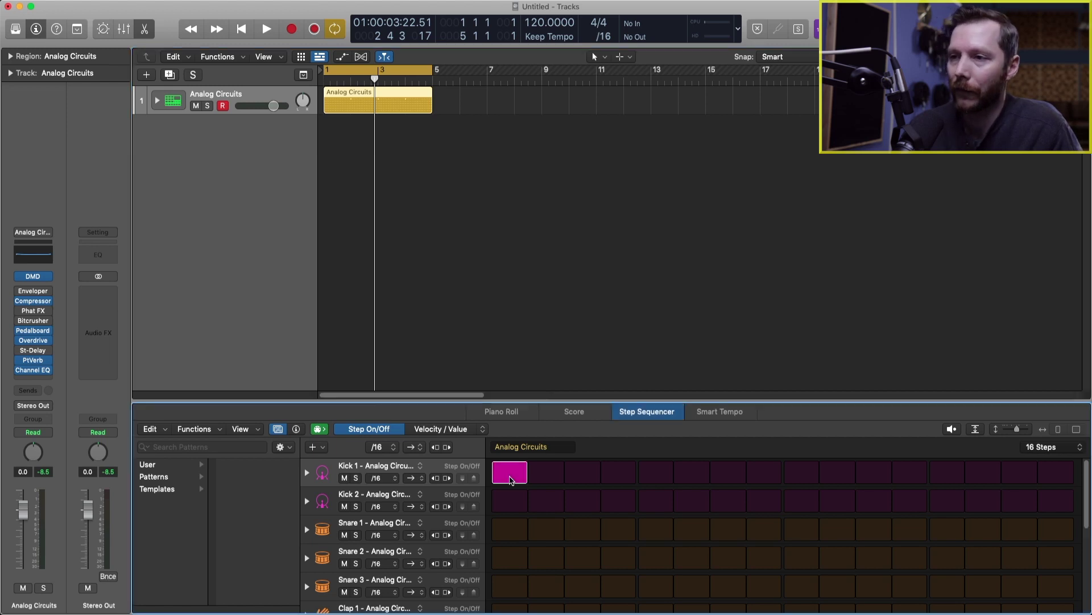
pyautogui.click(664, 478)
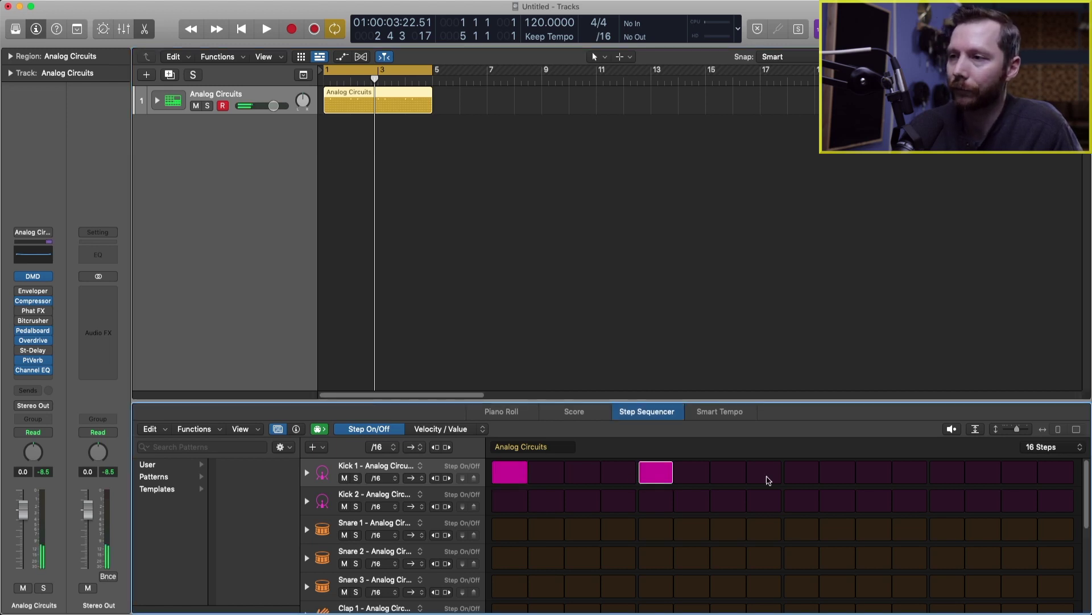
pyautogui.click(801, 475)
pyautogui.click(945, 476)
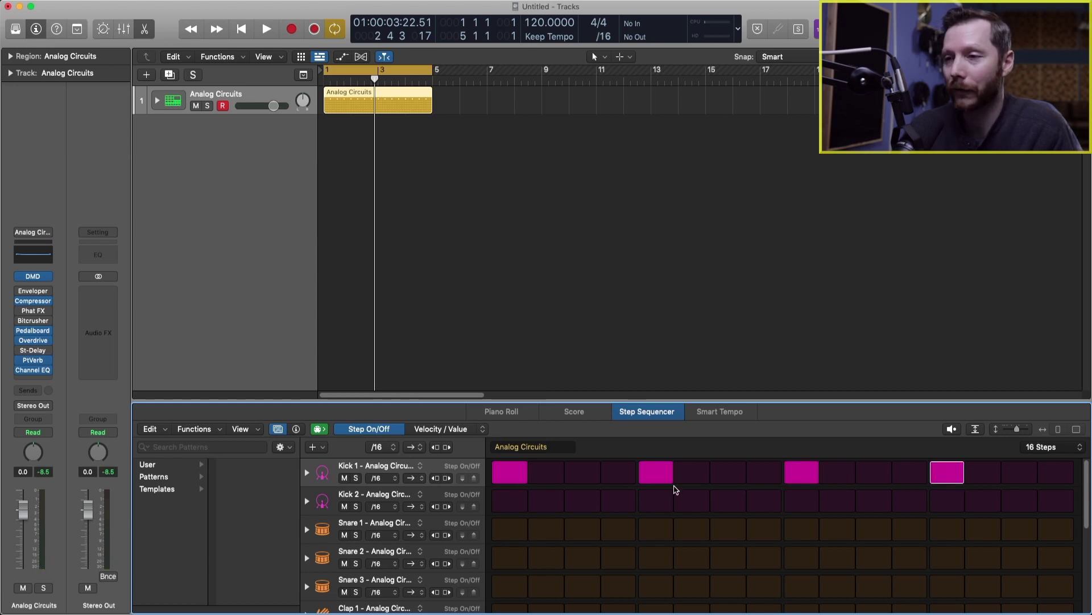
pyautogui.press('space')
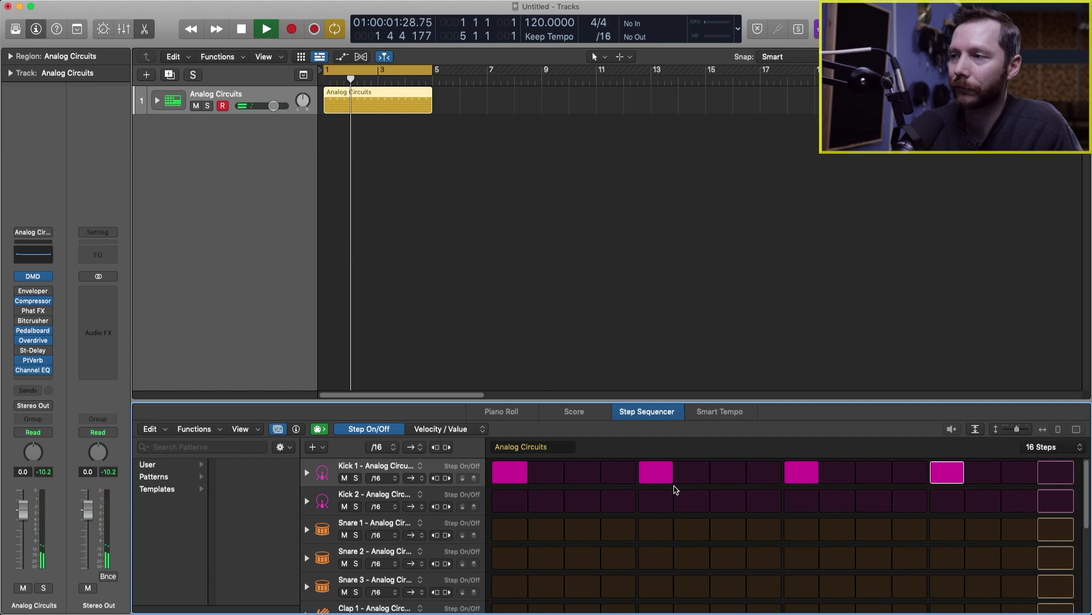
pyautogui.press('space')
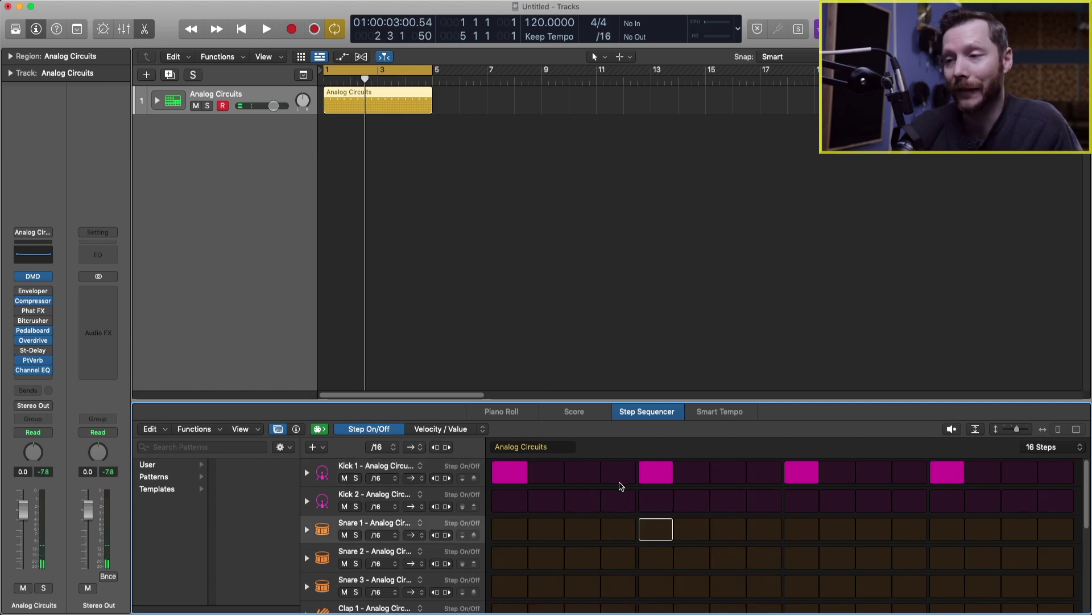
# Step: Add Snare 1 on steps 5 and 13 and listen to the result
pyautogui.click(656, 529)
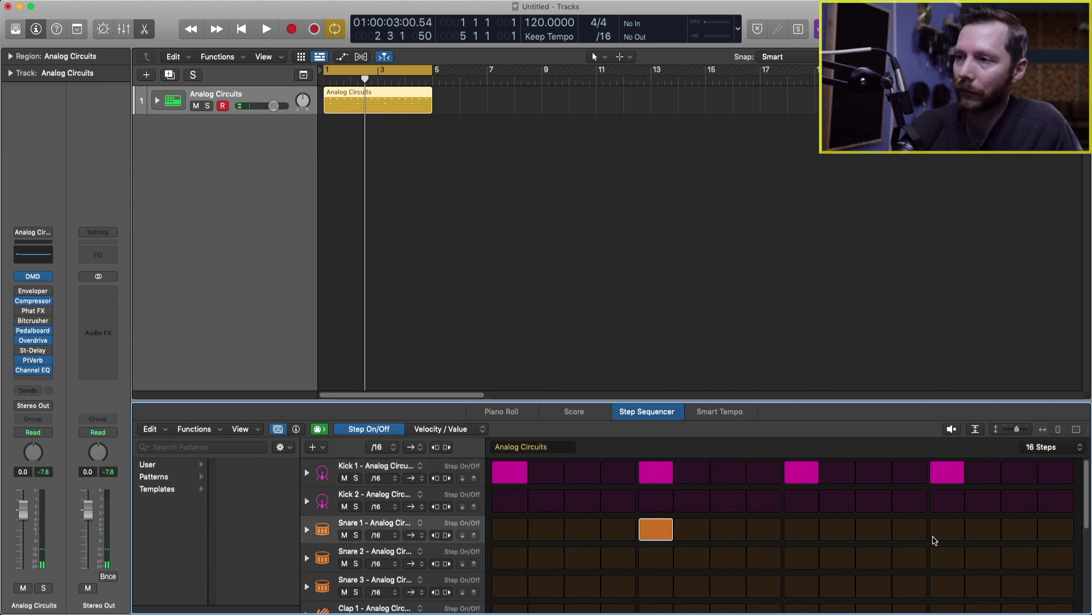
pyautogui.click(948, 530)
pyautogui.press('space')
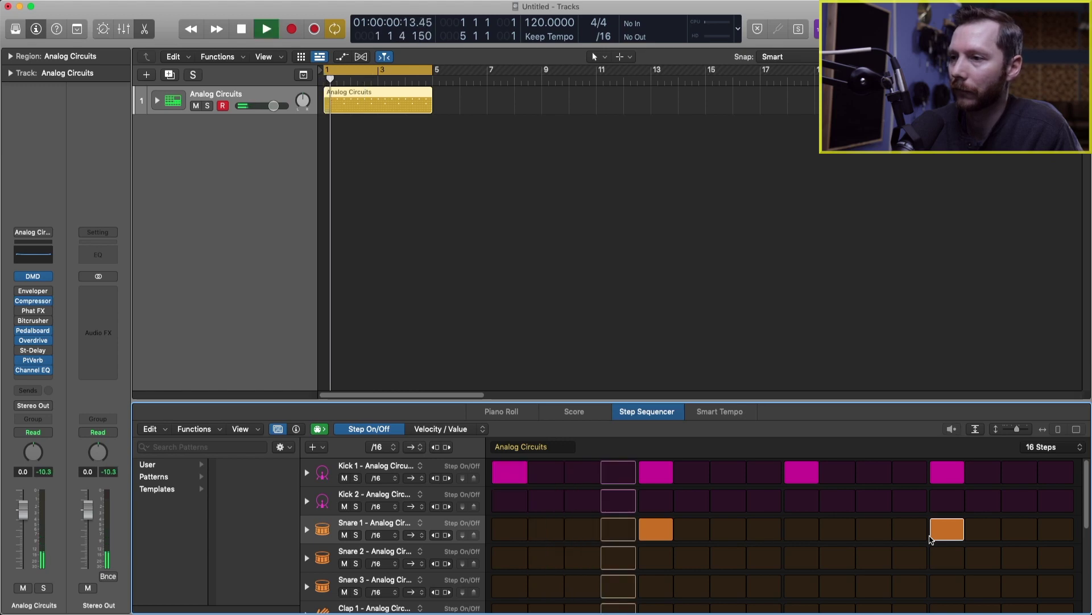
pyautogui.scroll(-4, 798, 517)
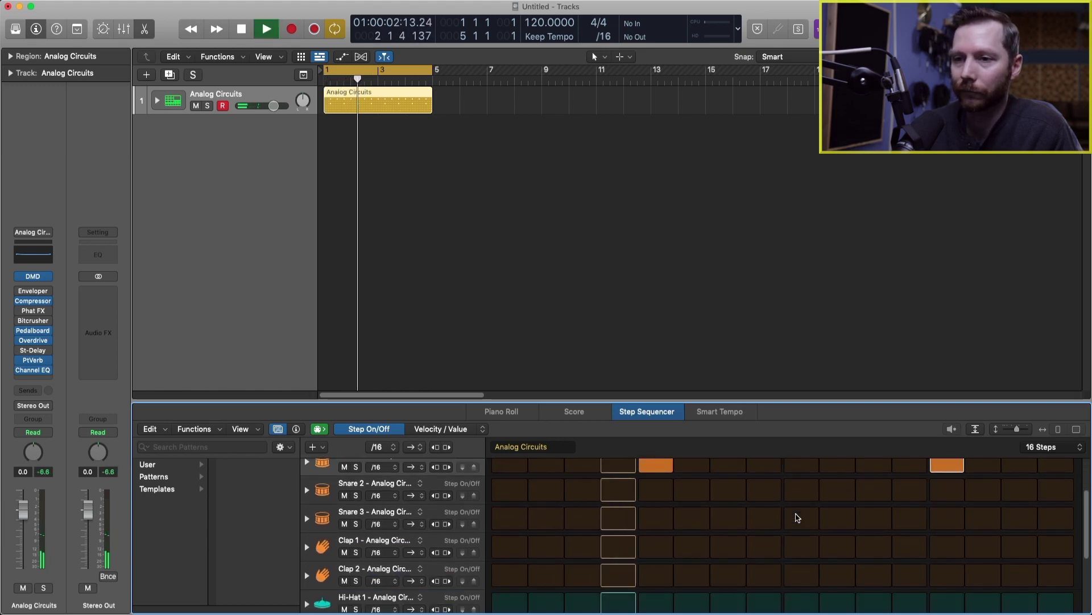
pyautogui.scroll(-2, 796, 517)
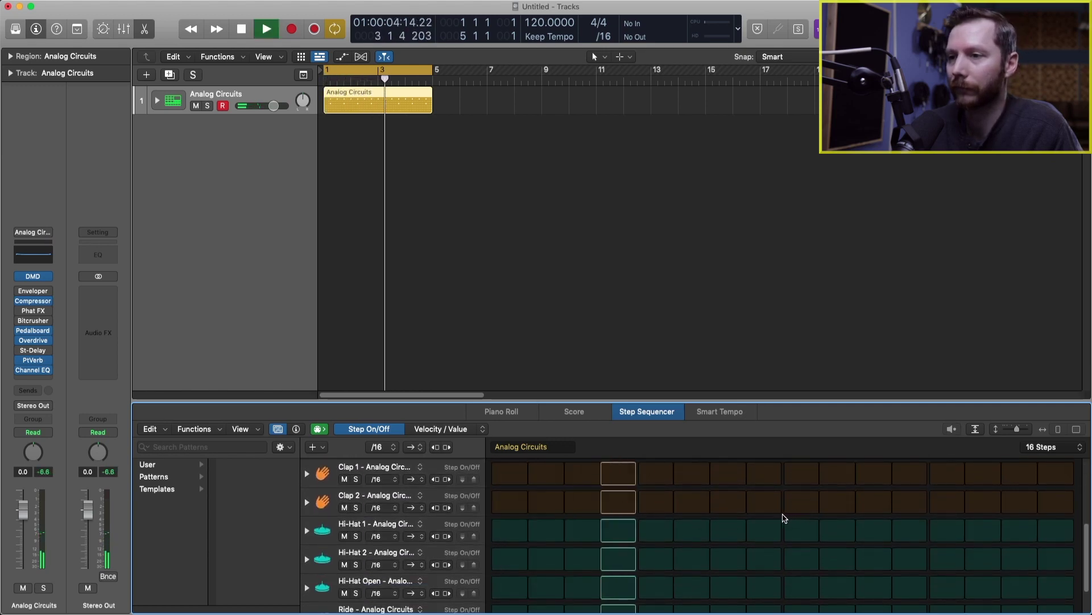
pyautogui.press('space')
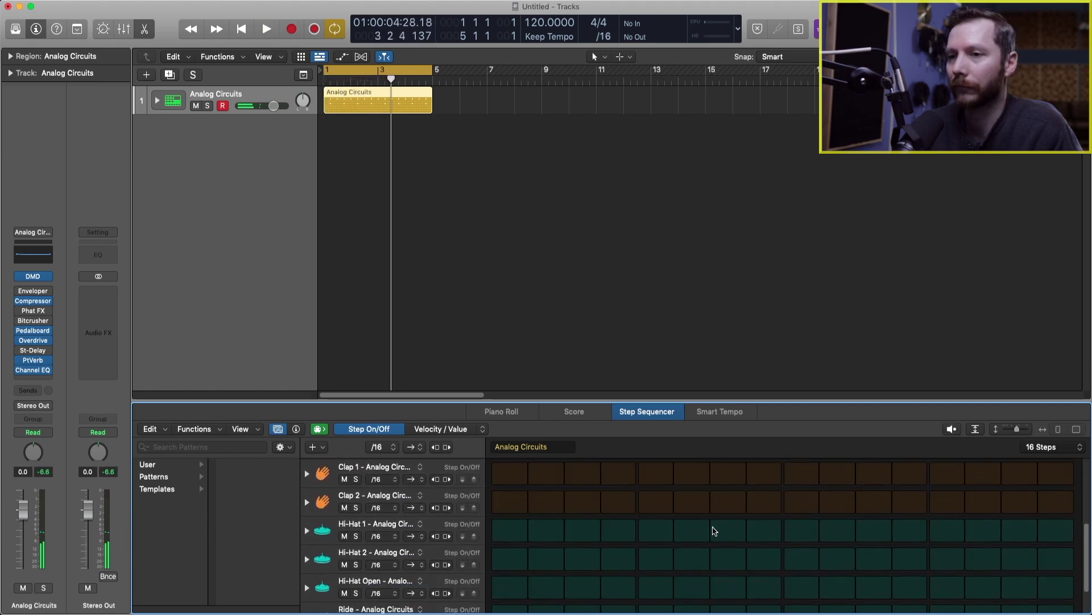
# Step: Turn on Hi-Hat 1 steps 1, 3, 5, 7, 9, 11, 13 and 15, then audition
pyautogui.click(511, 532)
pyautogui.click(580, 533)
pyautogui.click(661, 535)
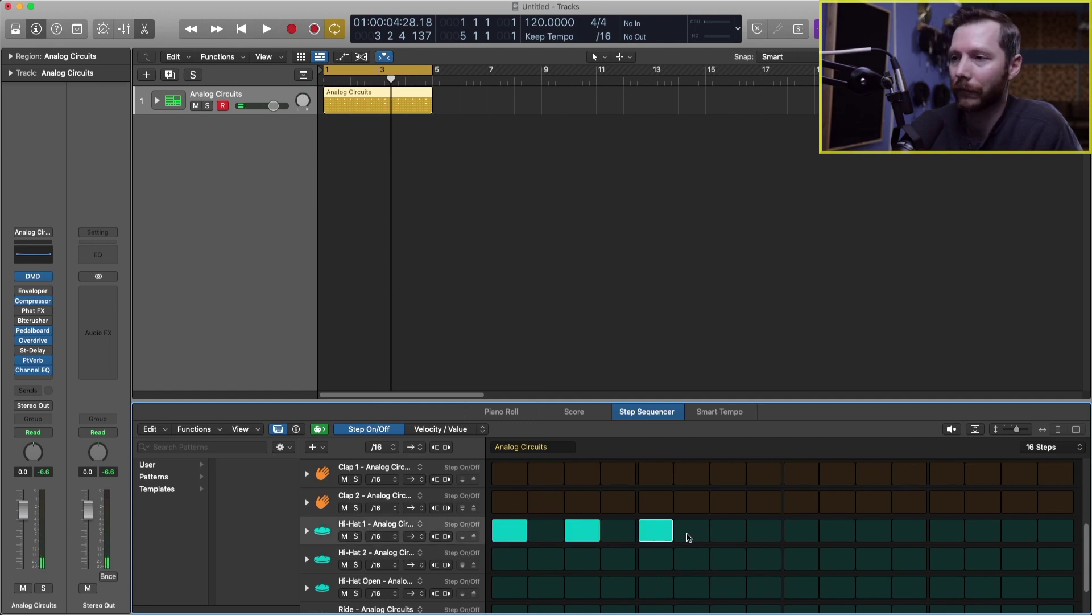
pyautogui.click(732, 532)
pyautogui.click(803, 535)
pyautogui.click(879, 534)
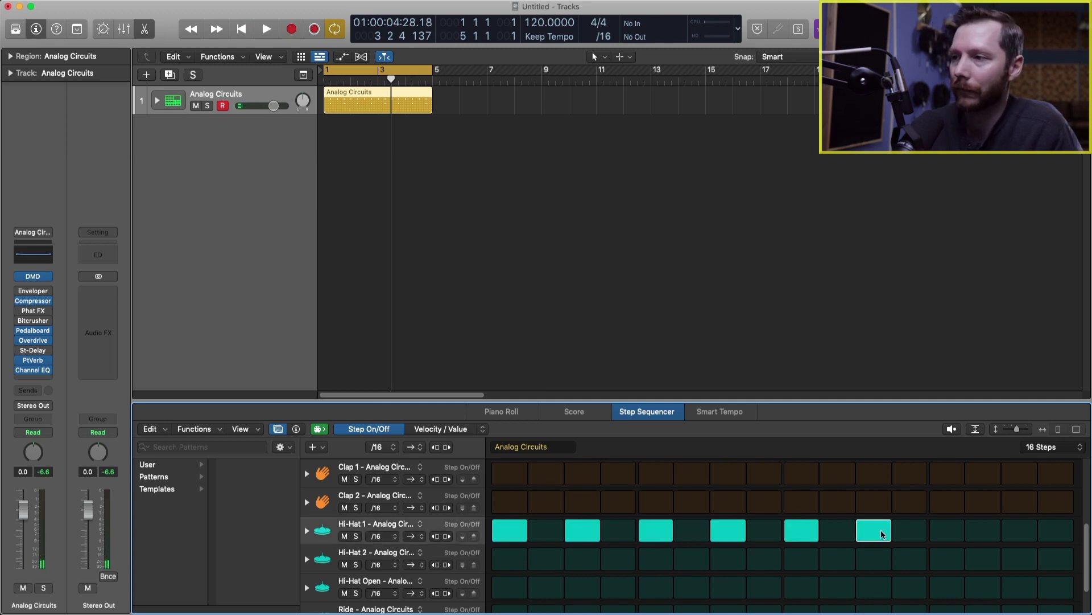
pyautogui.click(948, 534)
pyautogui.click(1019, 532)
pyautogui.press('space')
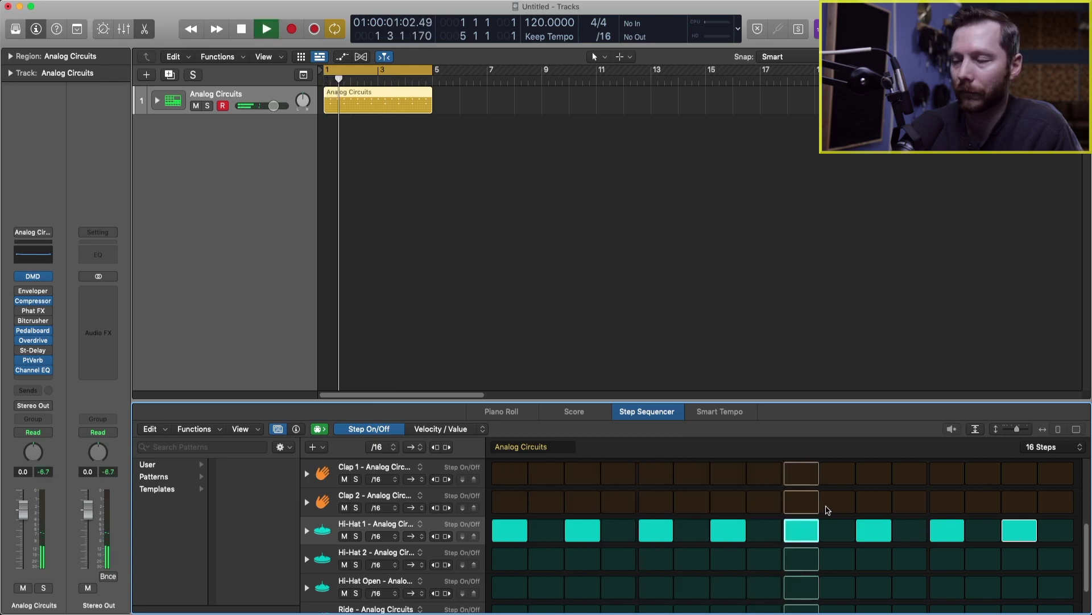
pyautogui.scroll(1, 827, 510)
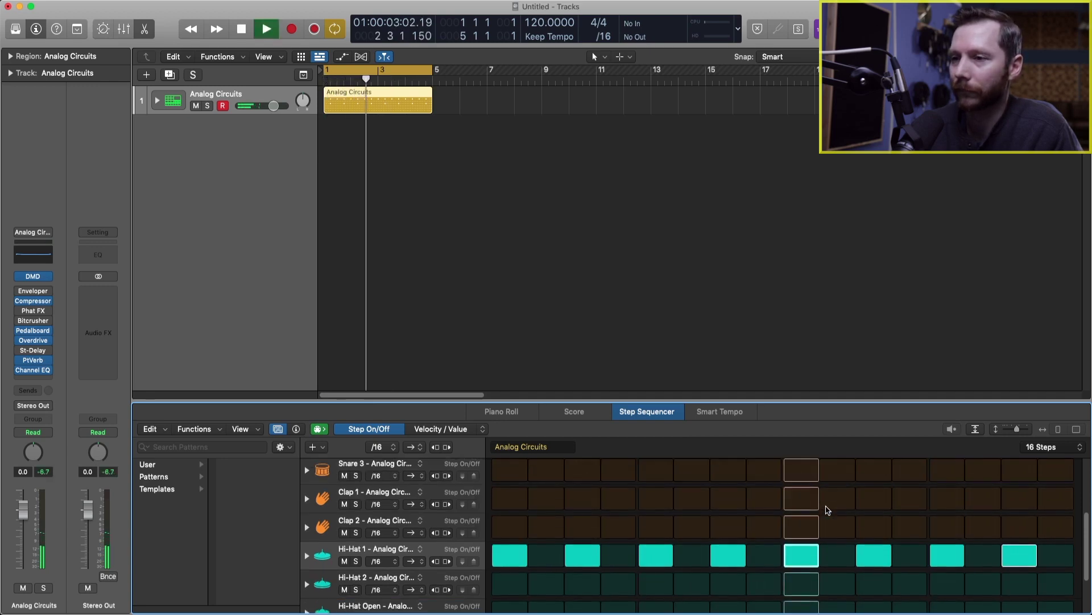
pyautogui.scroll(4, 828, 509)
pyautogui.press('space')
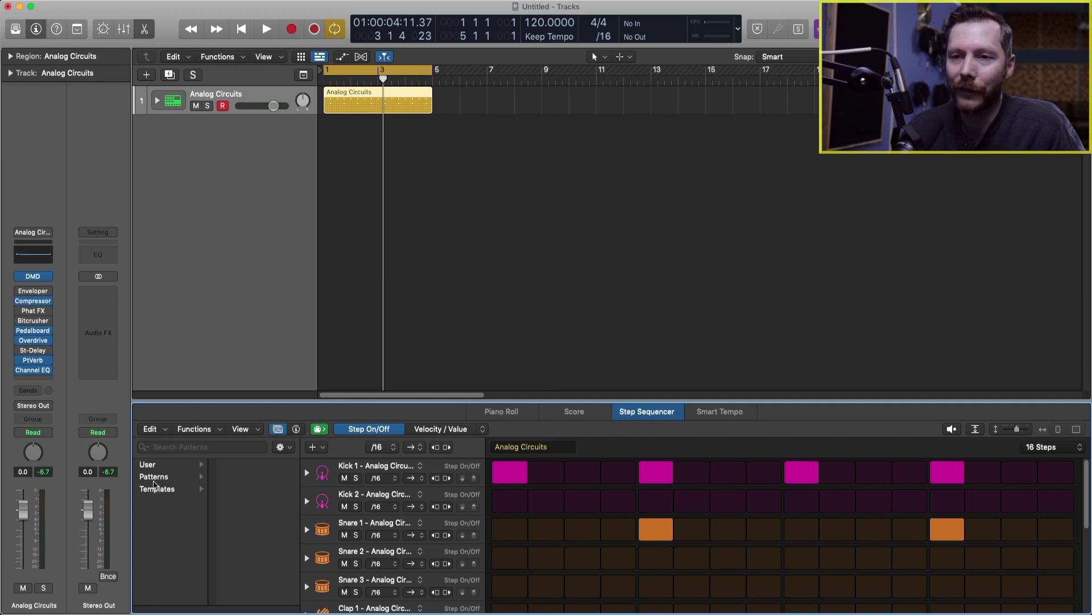
# Step: Open Patterns > Drums in the Pattern Browser and play the Deep Heat pattern
pyautogui.click(167, 479)
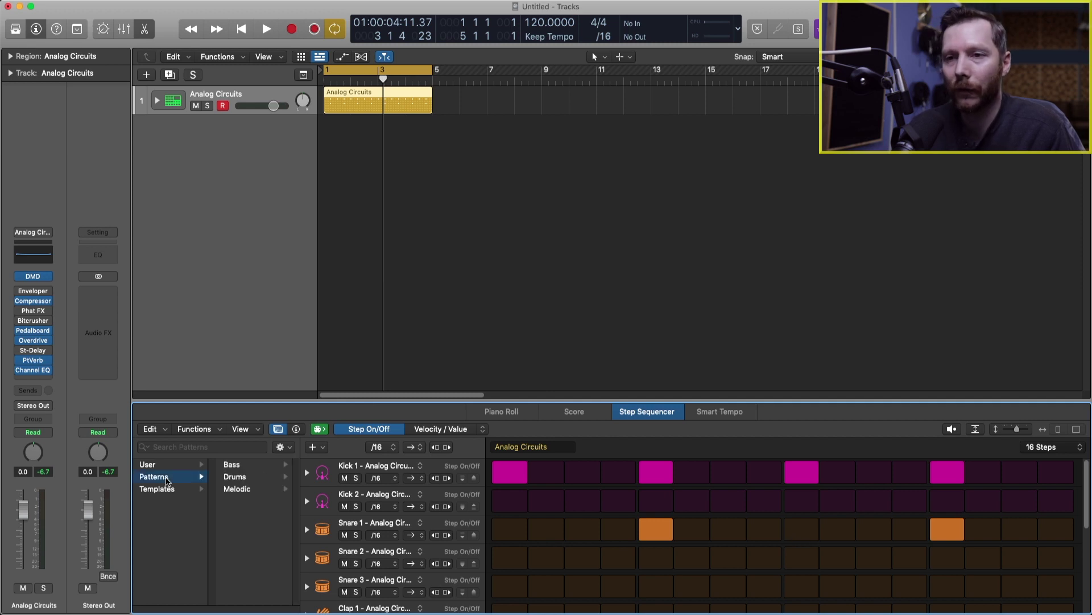
pyautogui.click(253, 481)
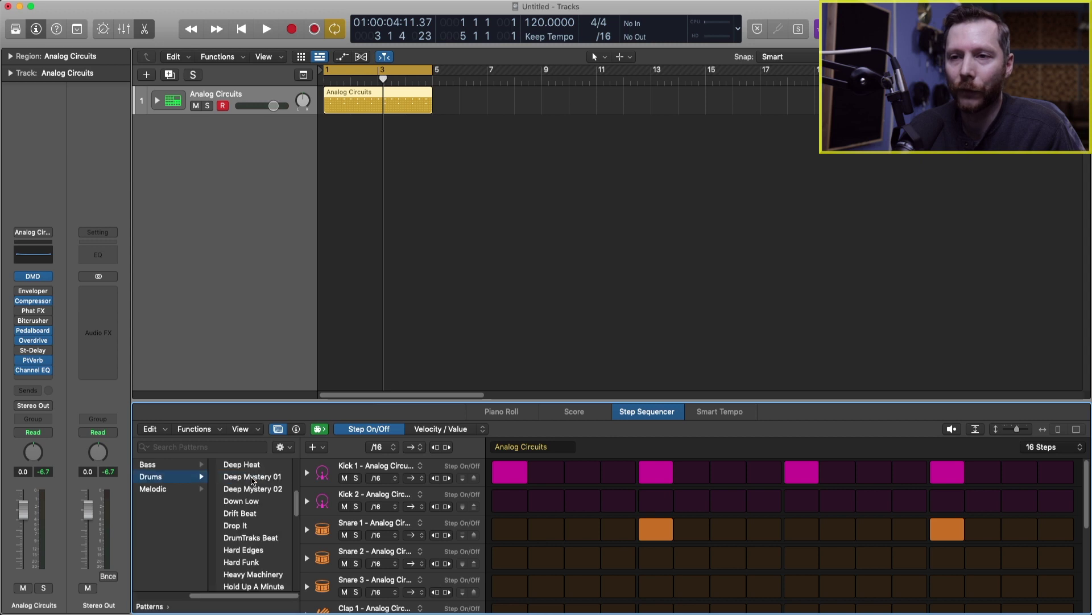
pyautogui.click(262, 466)
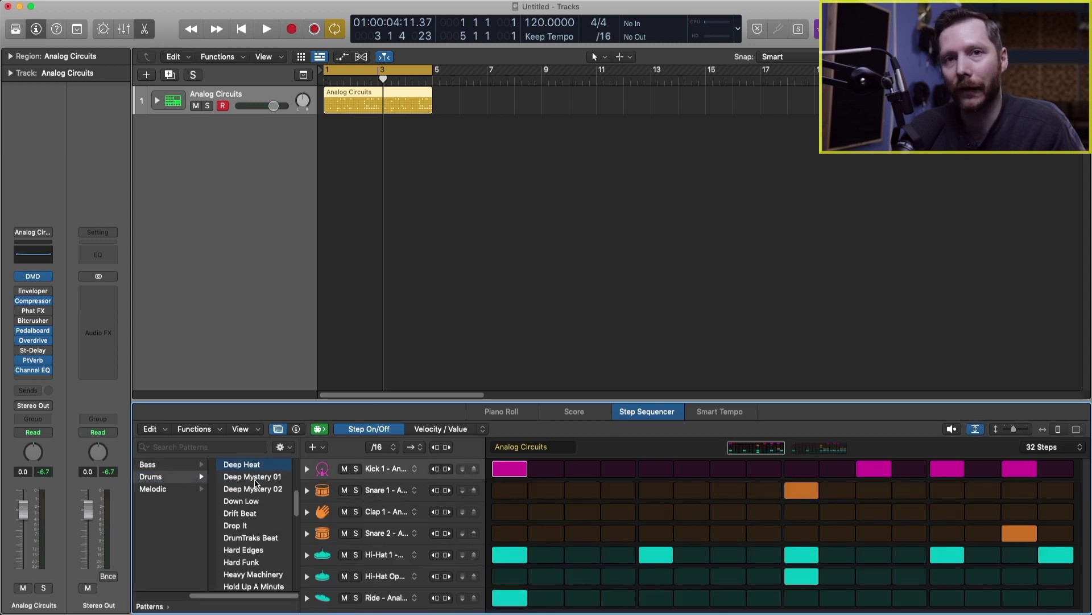
pyautogui.press('space')
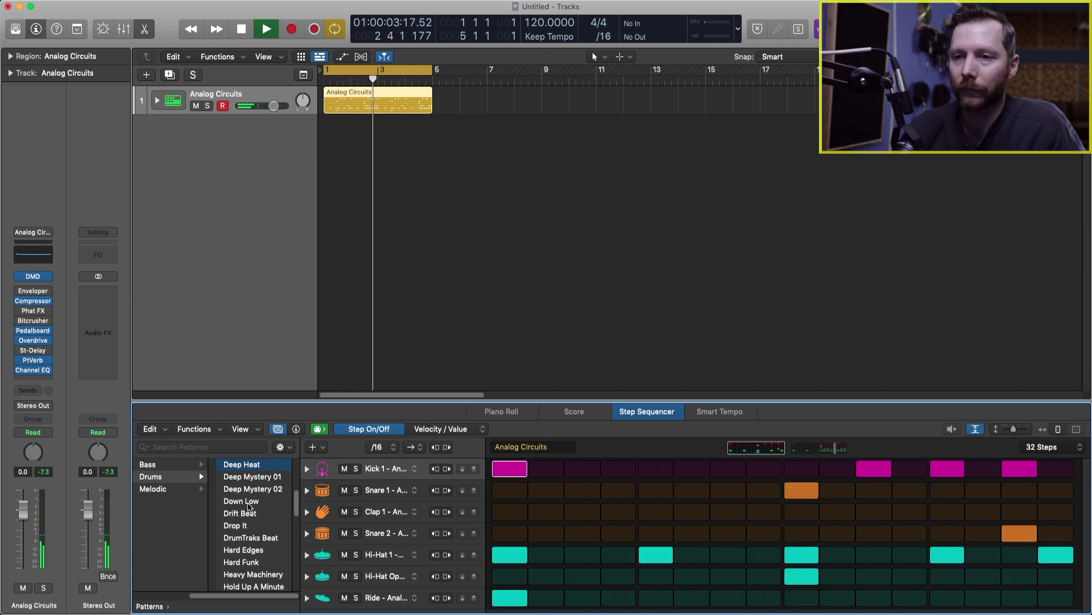
# Step: Audition Down Low, Hard Edges and Hard Funk, settling on Heavy Machinery
pyautogui.click(249, 505)
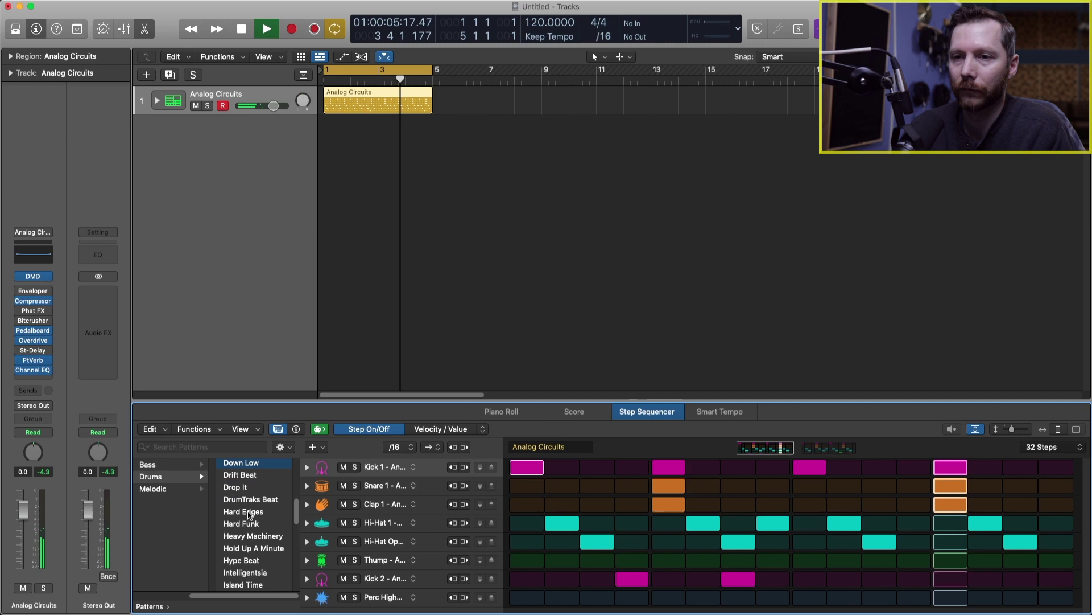
pyautogui.click(249, 512)
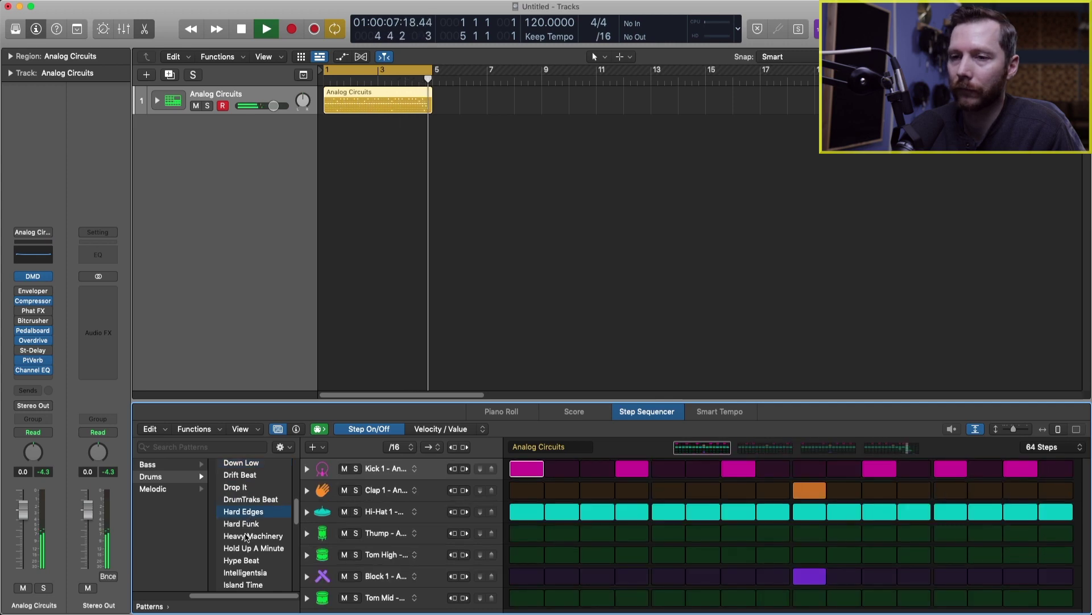
pyautogui.click(248, 523)
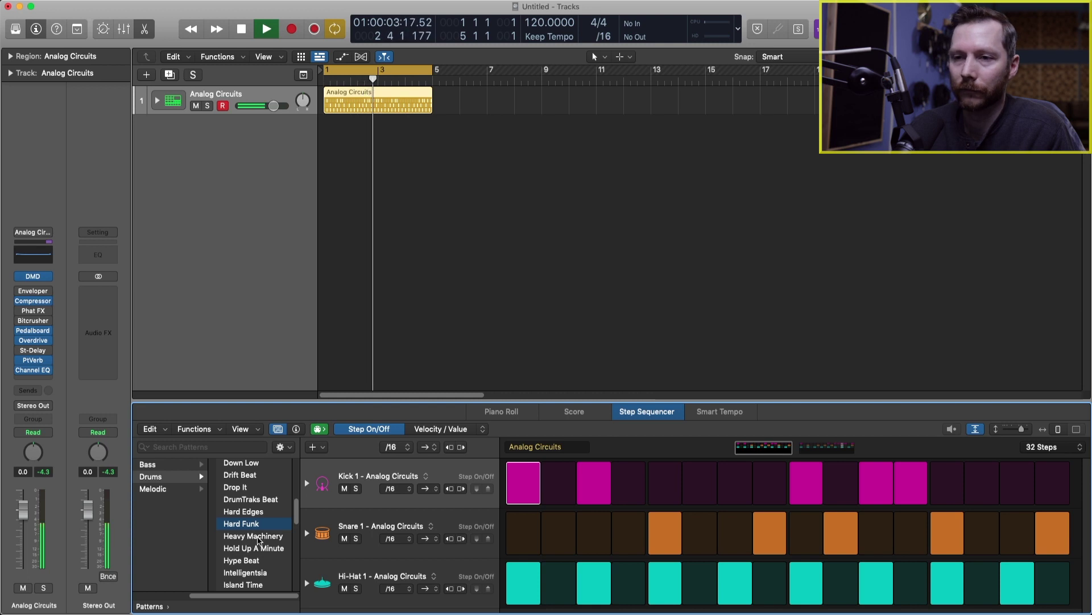
pyautogui.click(254, 536)
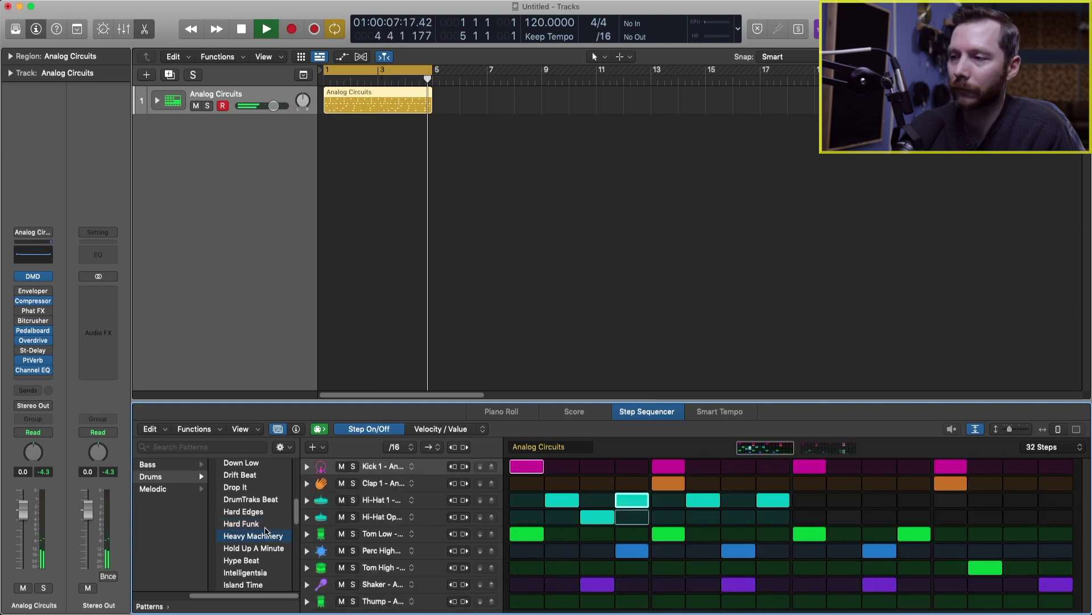
pyautogui.press('space')
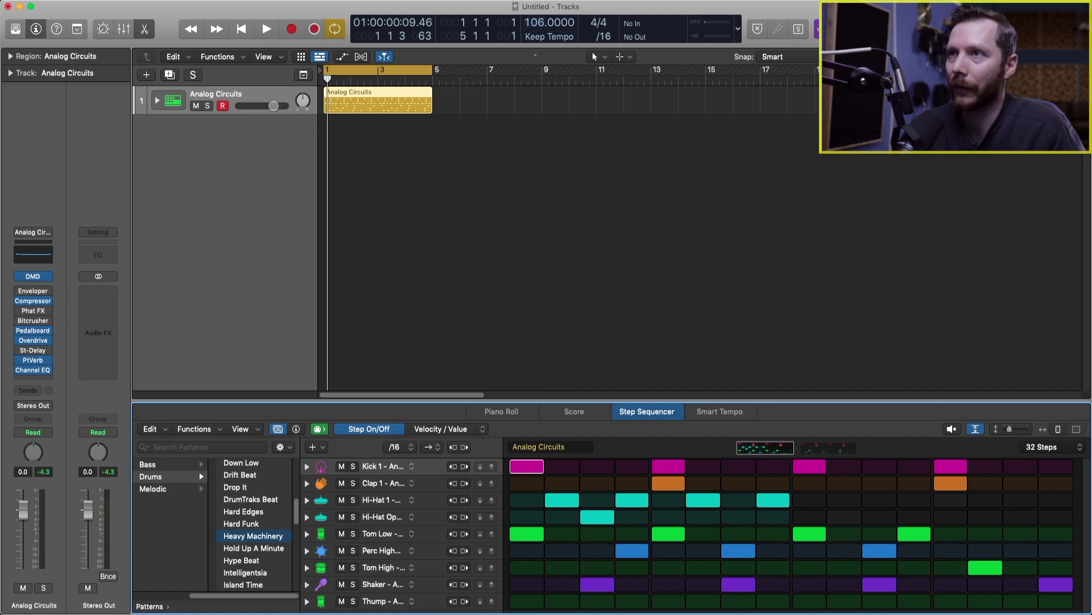
# Step: Lower the project tempo from 106 to 95 BPM and play the pattern
pyautogui.moveTo(550, 23); pyautogui.dragTo(550, 24)
pyautogui.doubleClick(538, 20)
pyautogui.write('95')
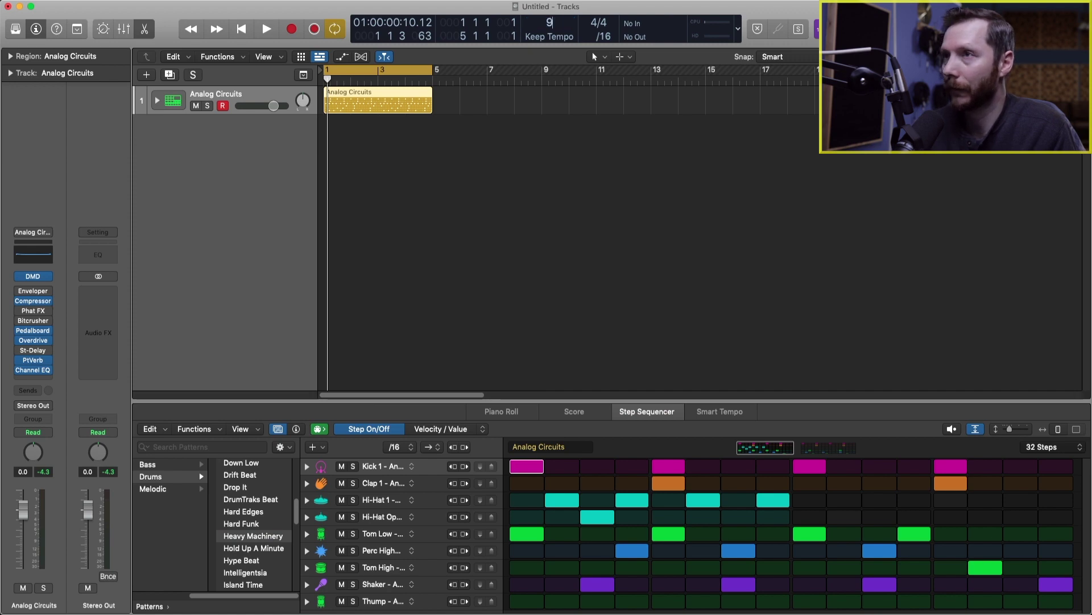
pyautogui.press('Return')
pyautogui.press('space')
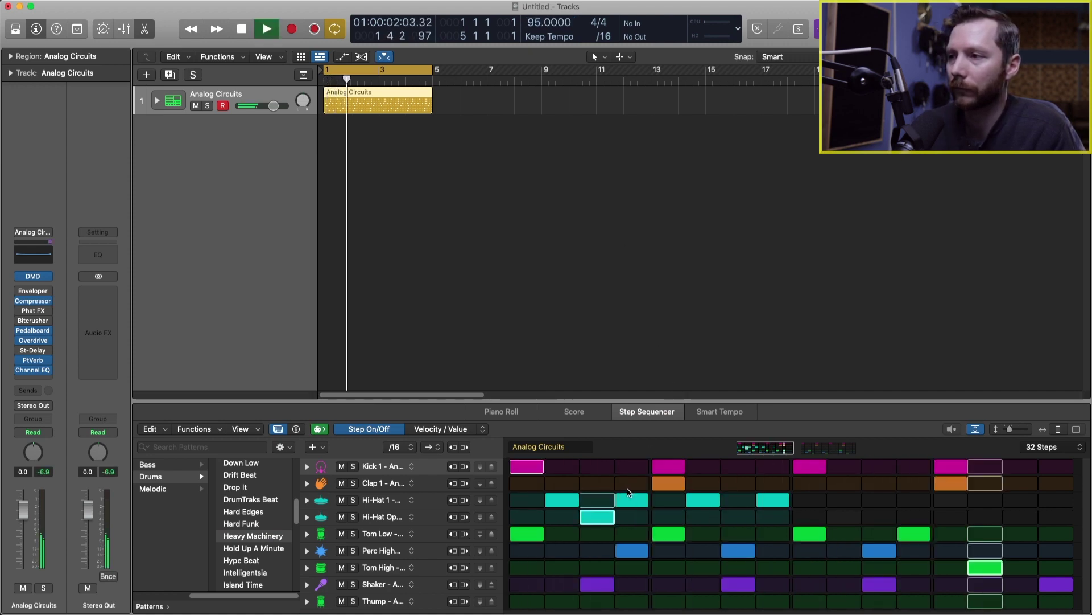
pyautogui.press('space')
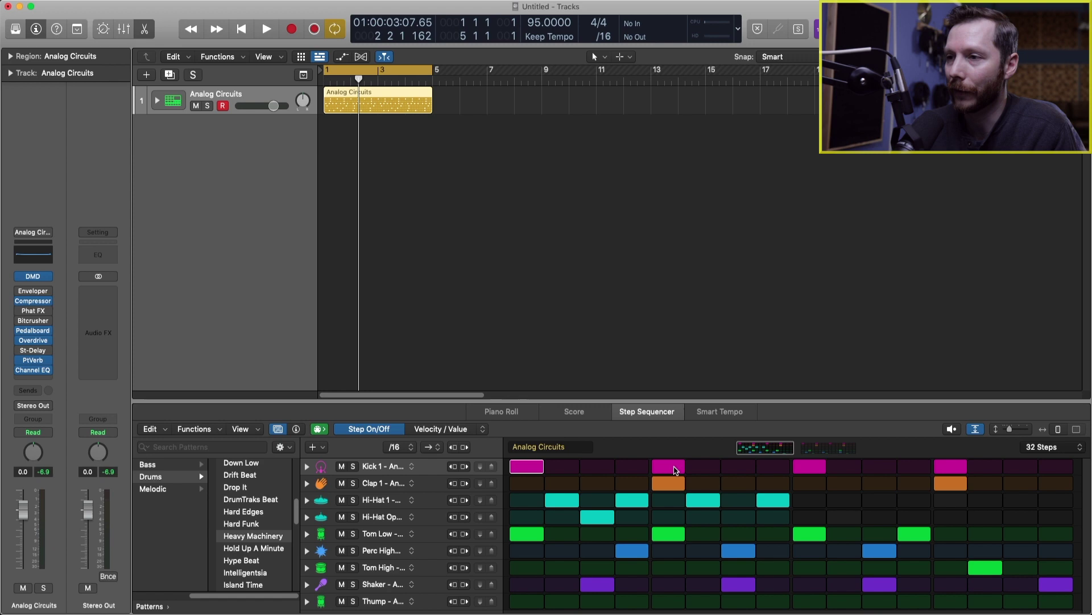
# Step: Rearrange the Kick 1 steps: second kick earlier, an added kick, last kick two steps later
pyautogui.moveTo(675, 470); pyautogui.dragTo(627, 484)
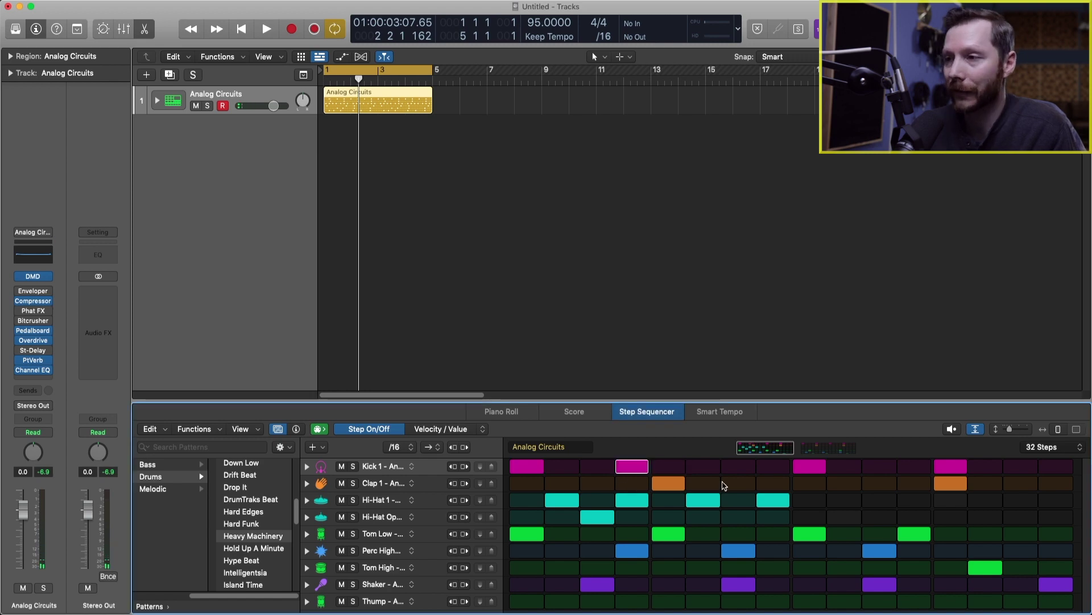
pyautogui.moveTo(804, 470)
pyautogui.mouseDown()
pyautogui.moveTo(817, 475)
pyautogui.moveTo(805, 472)
pyautogui.mouseUp()
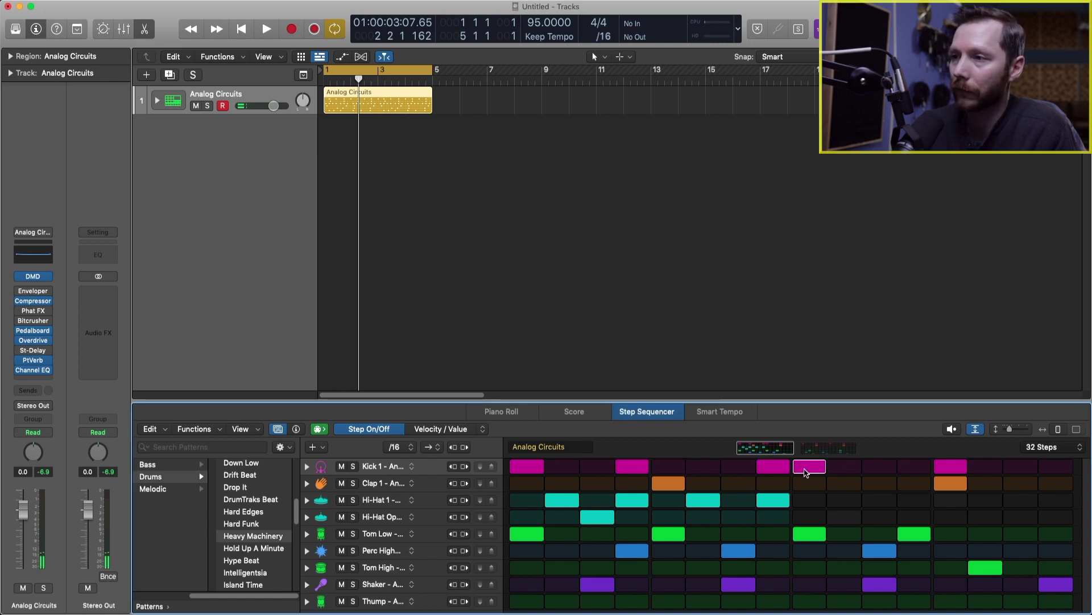
pyautogui.moveTo(961, 474); pyautogui.dragTo(1031, 473)
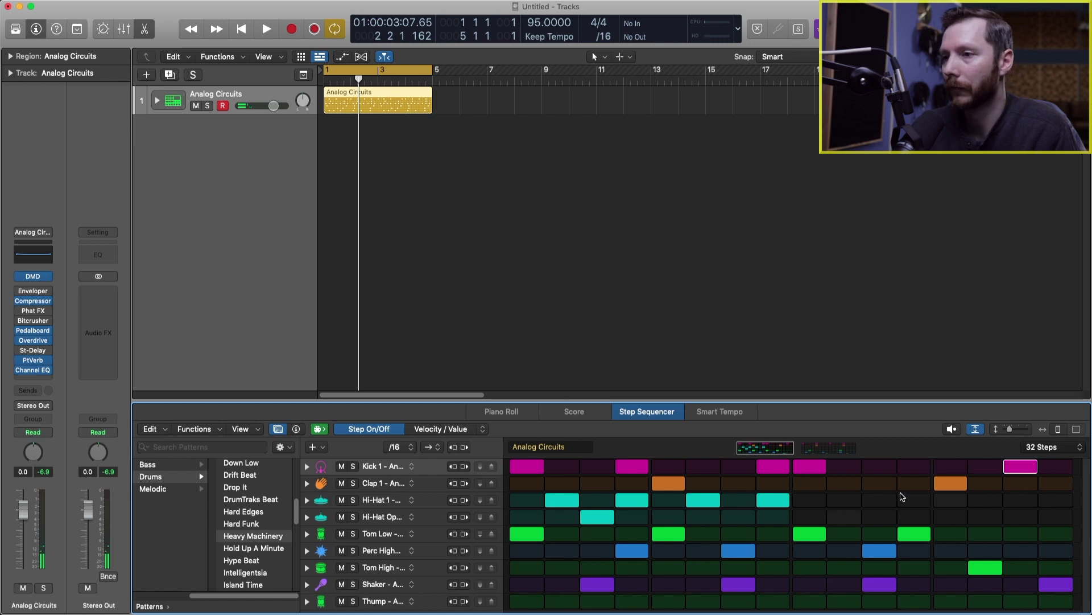
pyautogui.press('space')
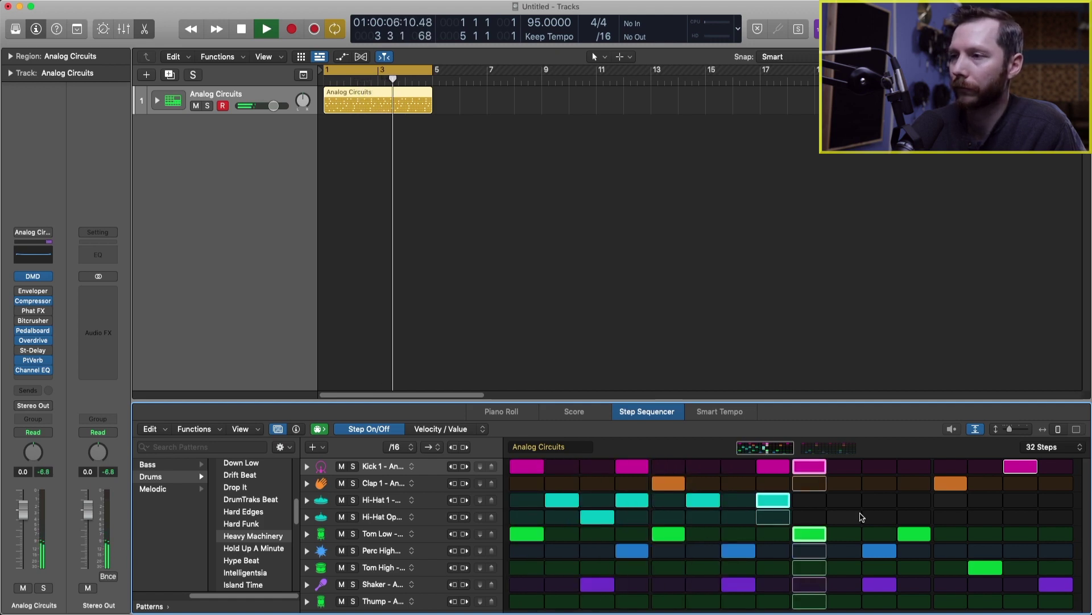
pyautogui.doubleClick(879, 500)
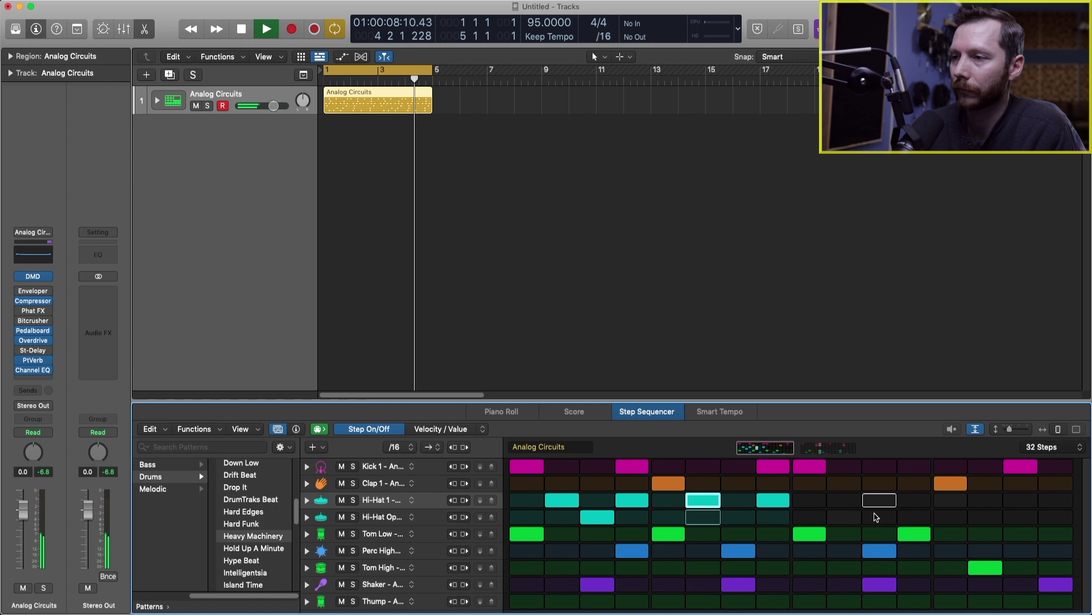
pyautogui.press('space')
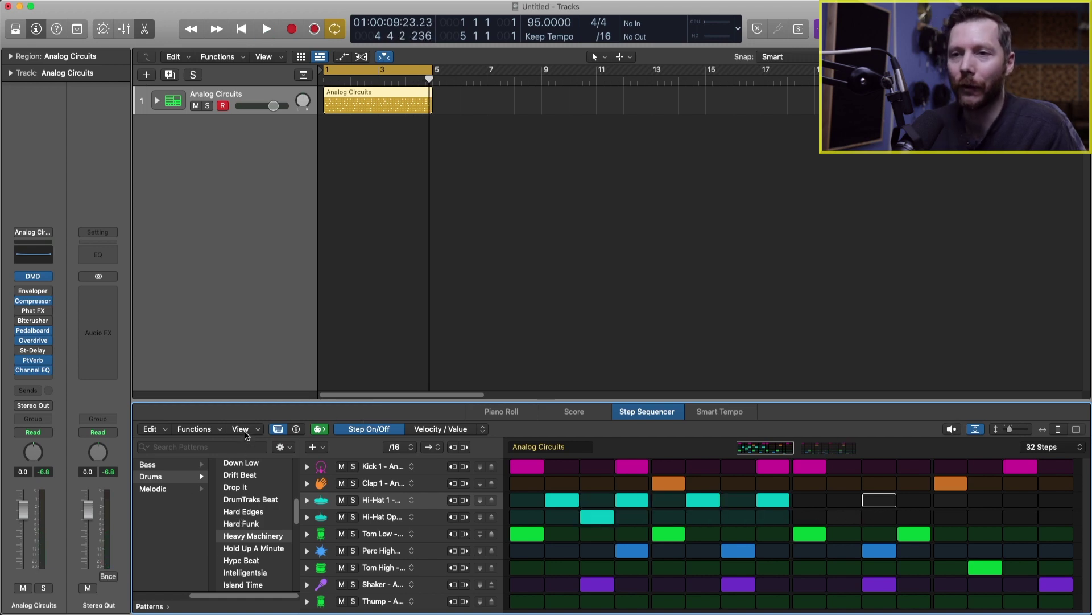
# Step: Turn off the Pattern Browser in the Step Sequencer's View menu so the Heavy Machinery grid fills the editor
pyautogui.click(246, 434)
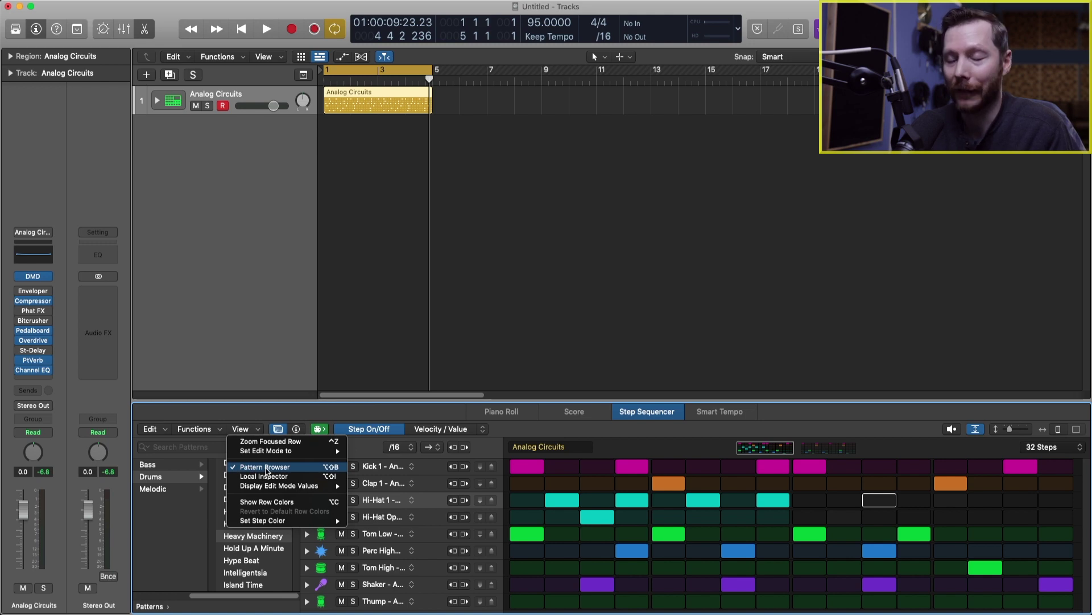
pyautogui.click(265, 467)
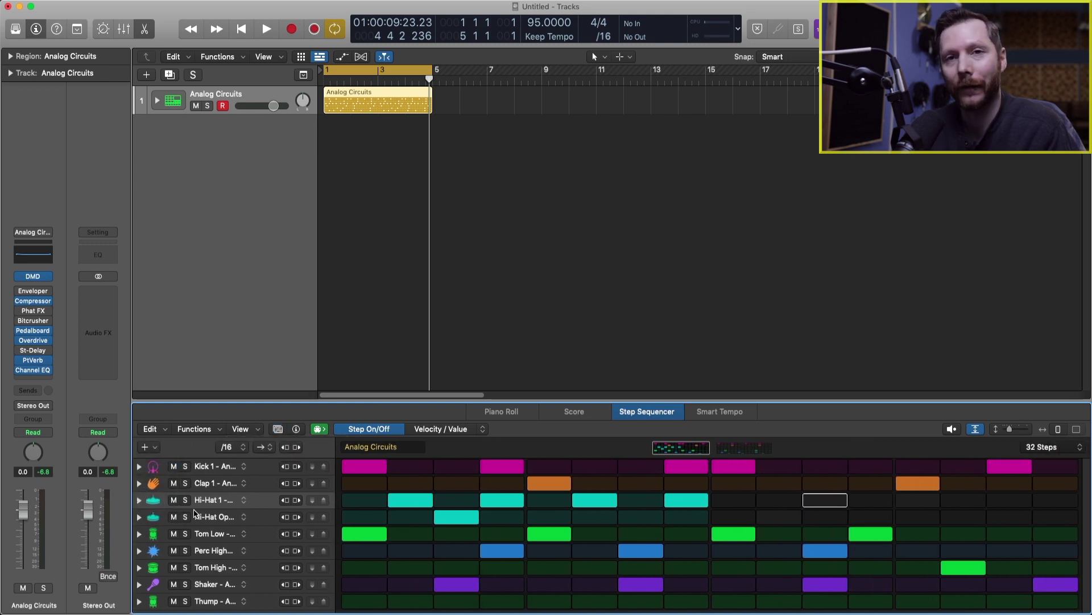